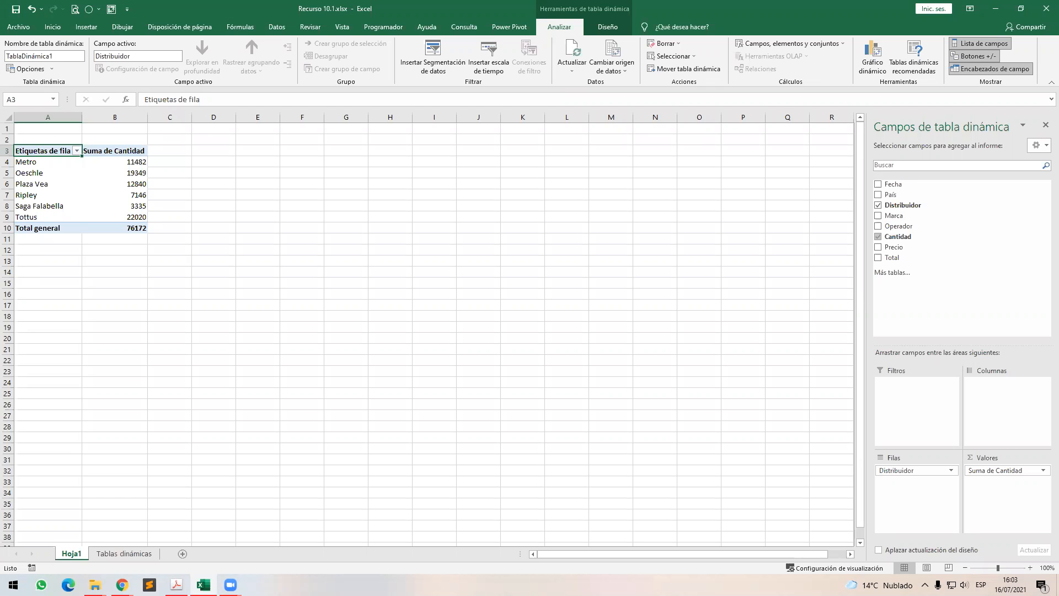
Insert a pie (Circular) pivot chart from the Distribuidor pivot table on Hoja1 and place it beside the table.
scroll(127, 230, "up", 3)
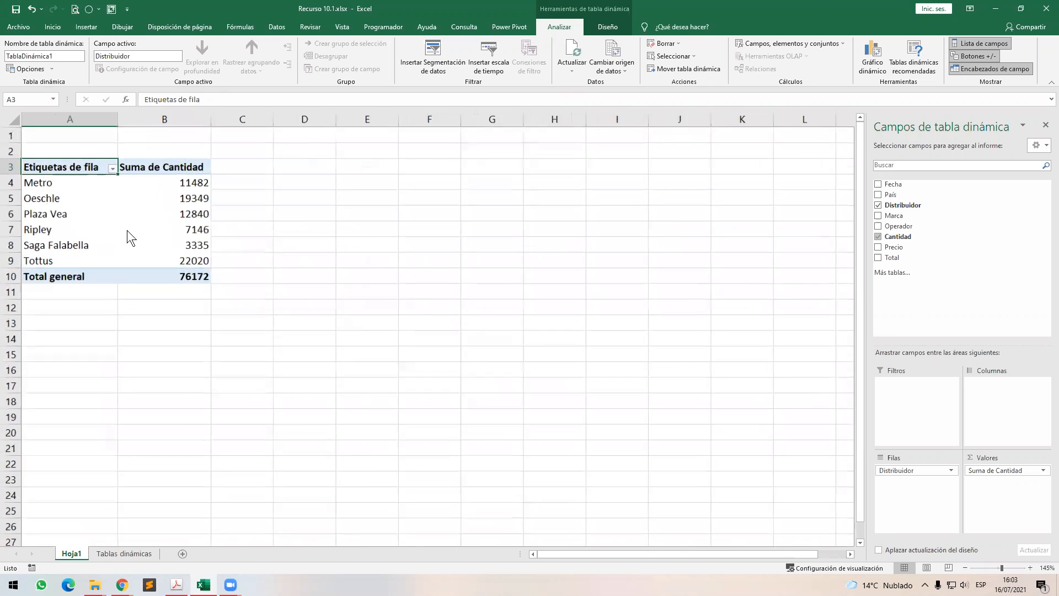
scroll(127, 230, "up", 1)
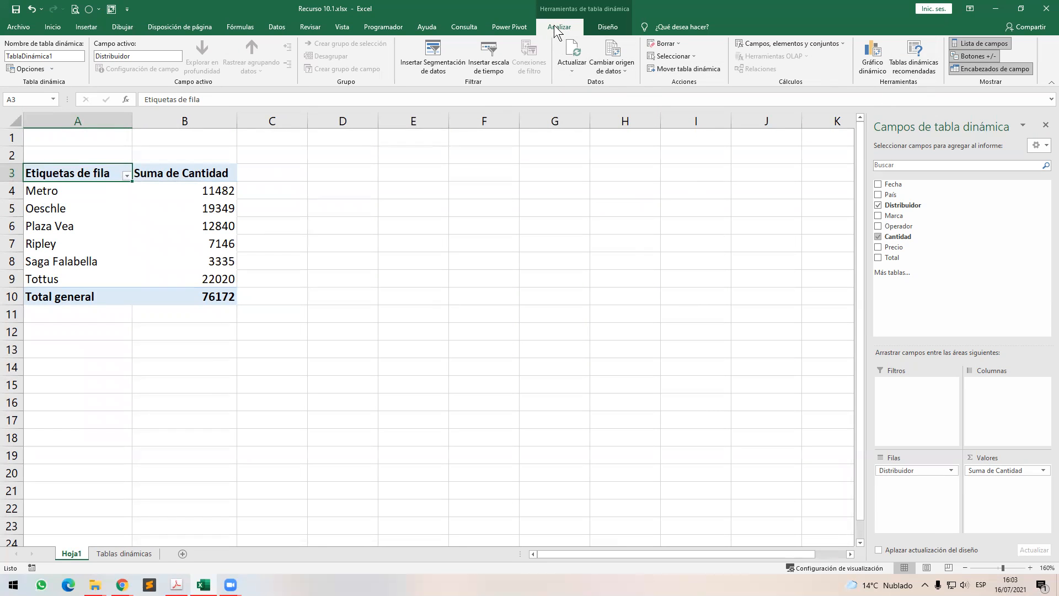
left_click(869, 71)
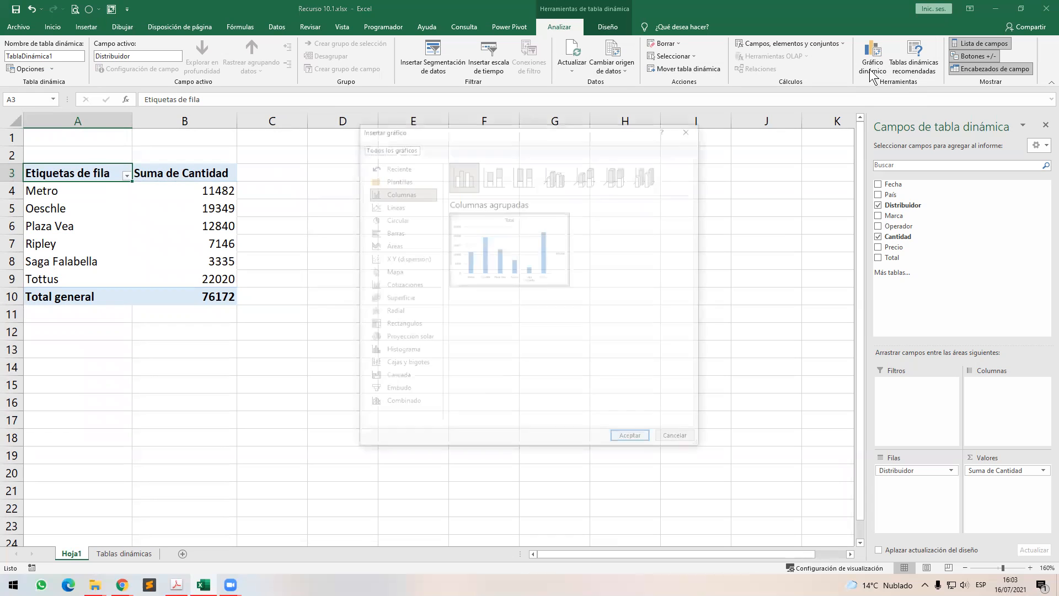
left_click(403, 218)
left_click(398, 232)
left_click(390, 272)
left_click(392, 298)
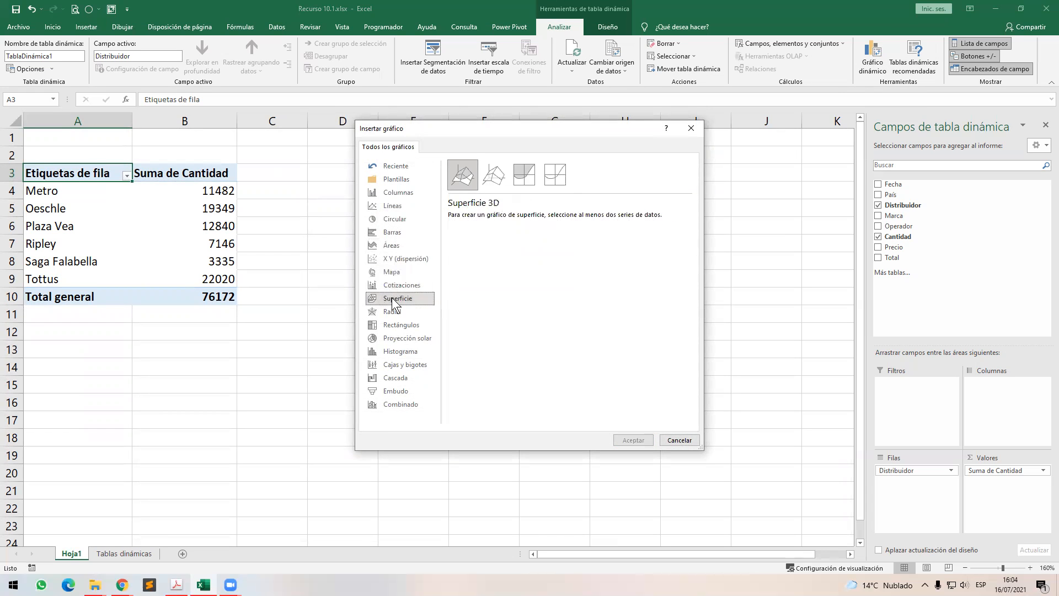
left_click(395, 338)
left_click(399, 219)
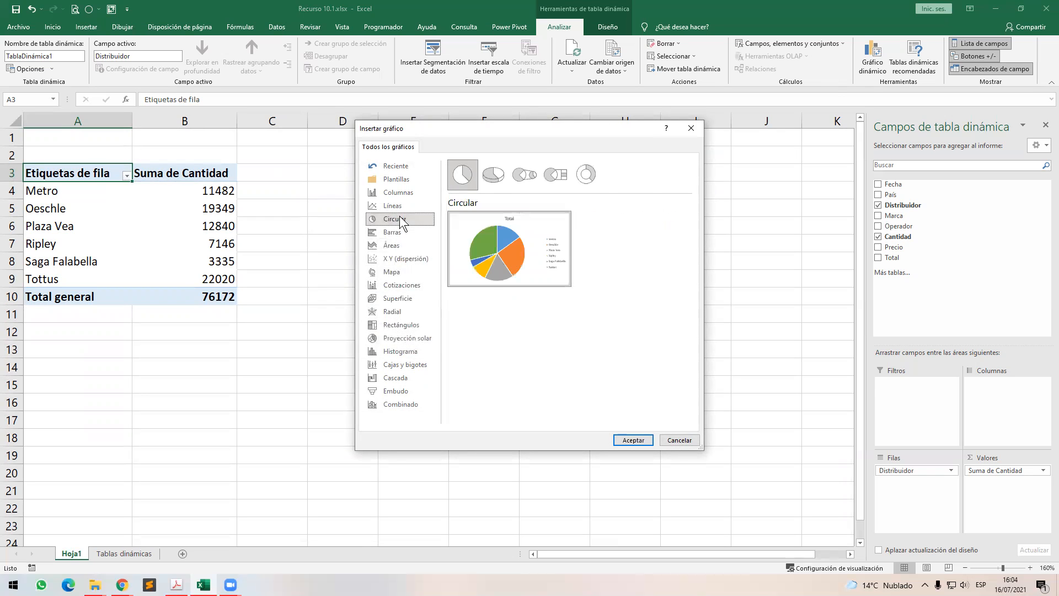
mouse_move(568, 253)
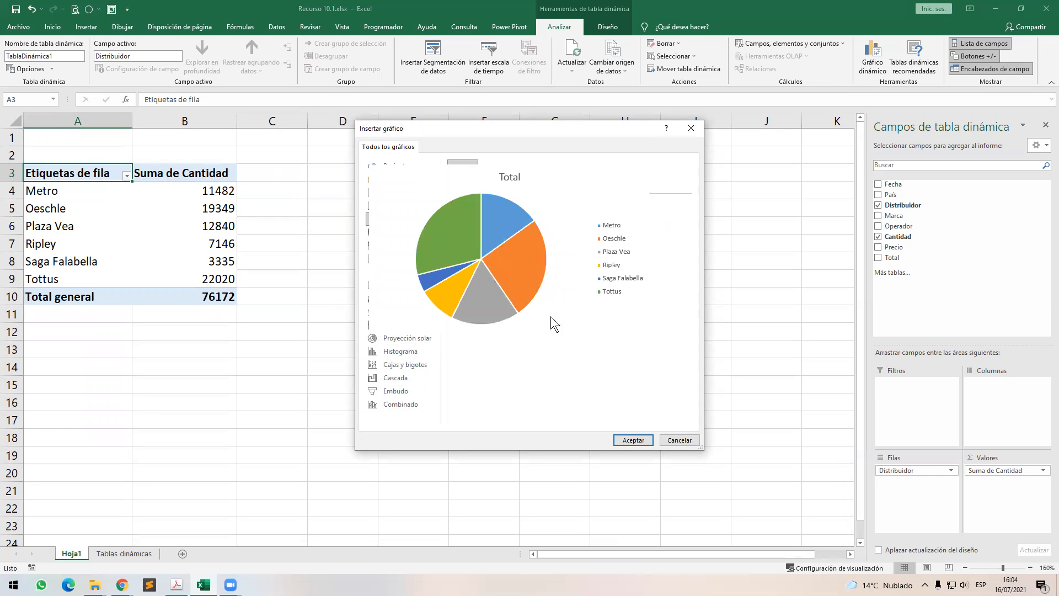
left_click(633, 440)
left_click_drag(407, 232, 430, 173)
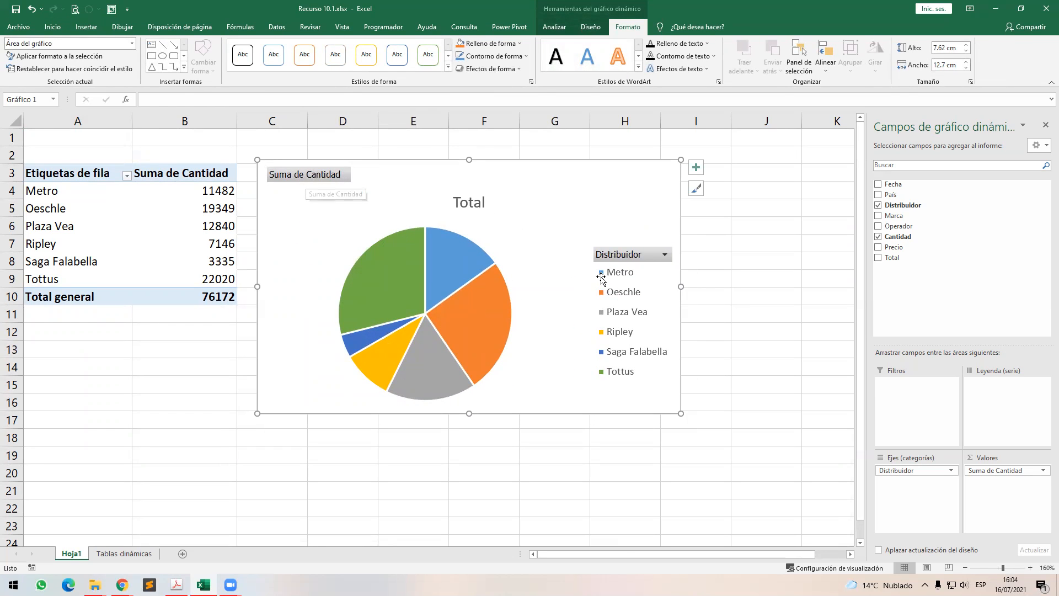
Filter the pivot table's Distribuidor row labels to exclude Metro.
left_click(658, 254)
left_click(663, 253)
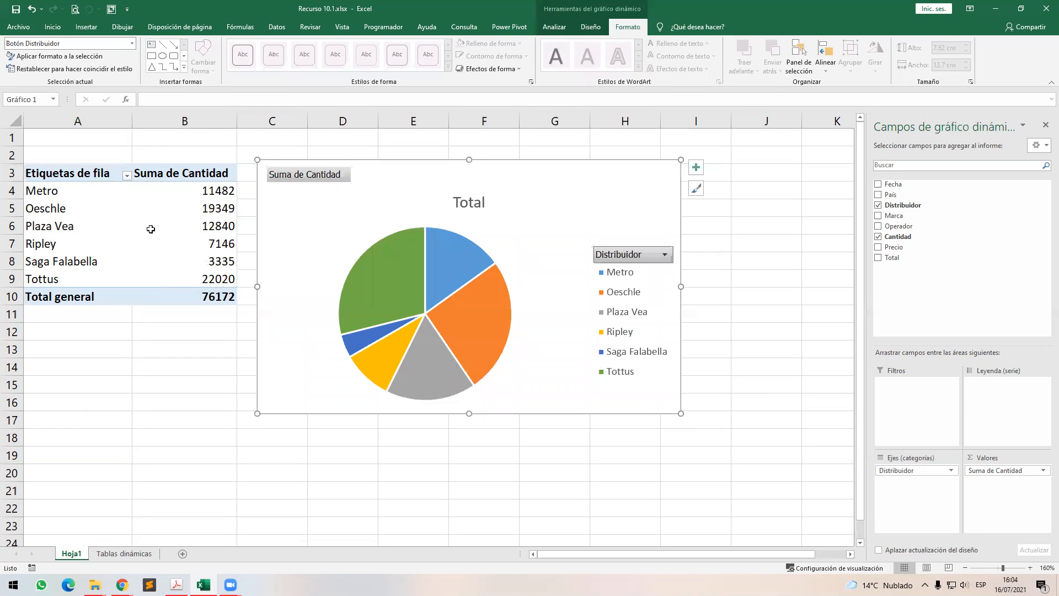
left_click(125, 176)
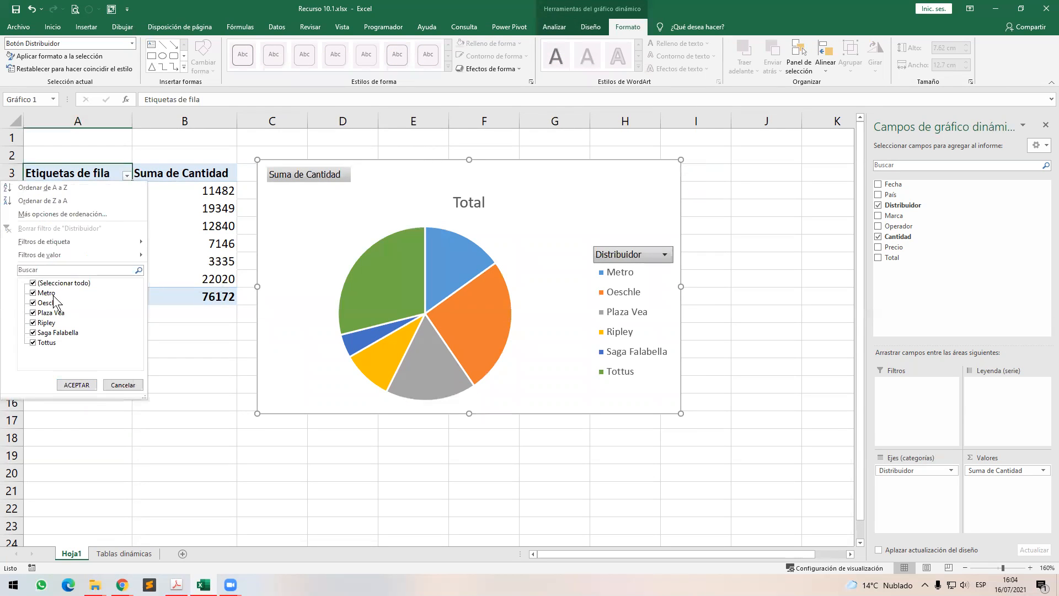
left_click(46, 293)
left_click(81, 383)
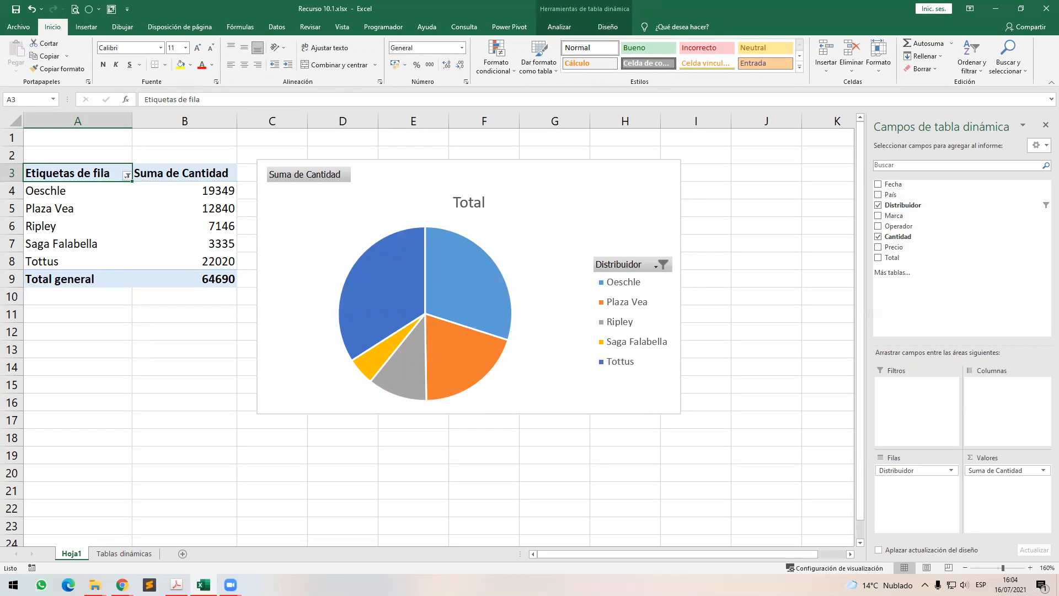
Shrink the pie chart to about 6 by 10.2 cm and insert a clustered column pivot chart from the same pivot table.
left_click(665, 194)
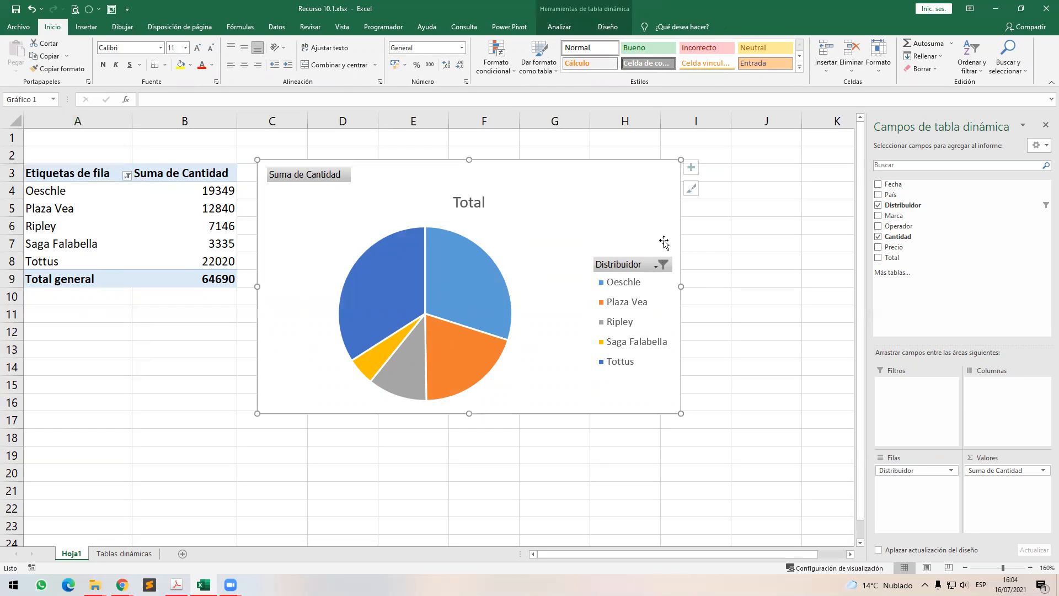
left_click_drag(680, 413, 597, 359)
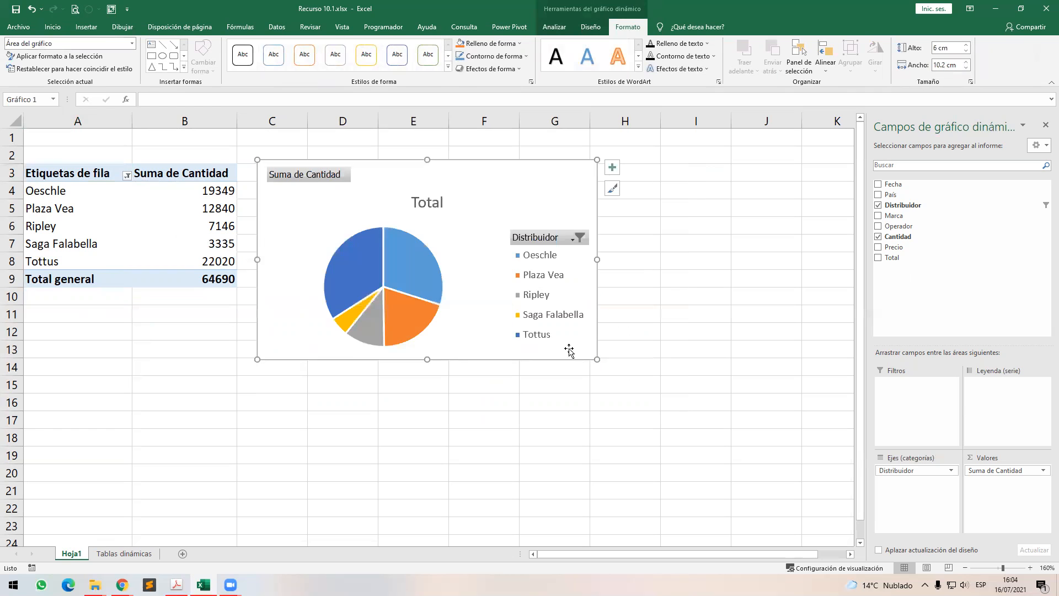
left_click(205, 260)
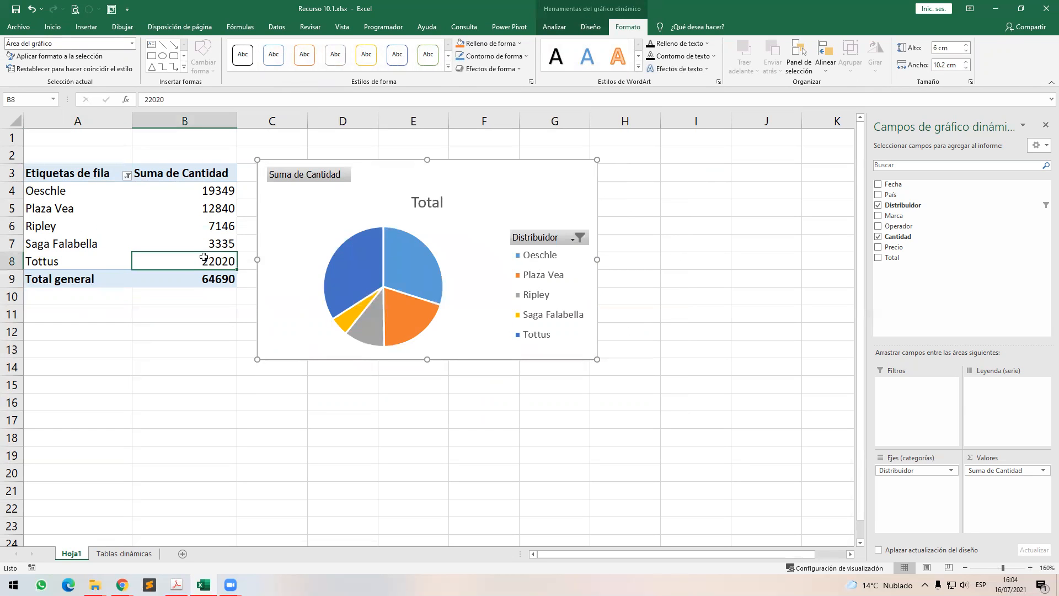
left_click(560, 26)
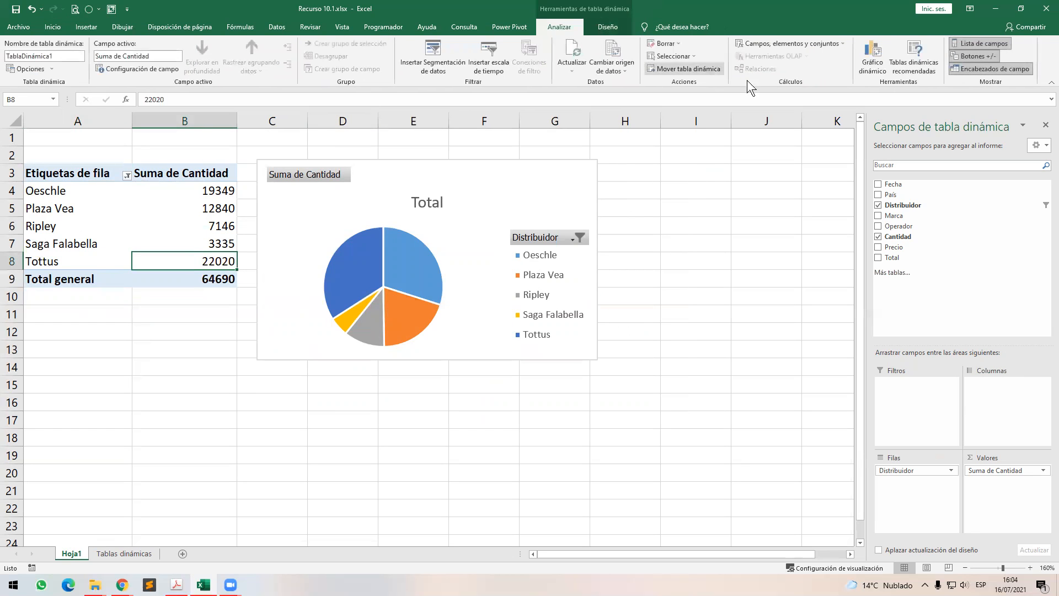
left_click(868, 58)
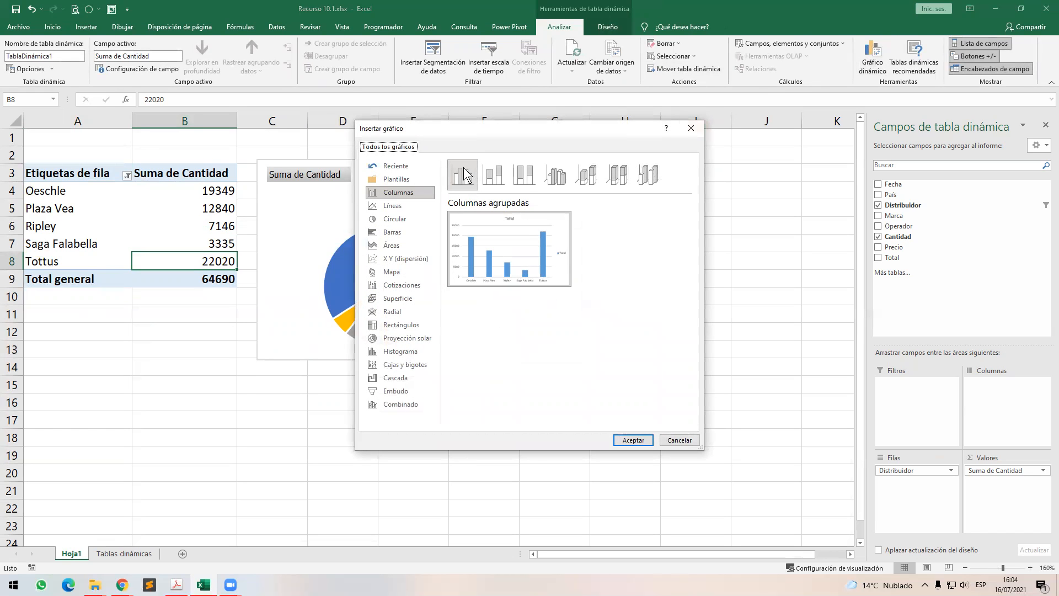
left_click(632, 439)
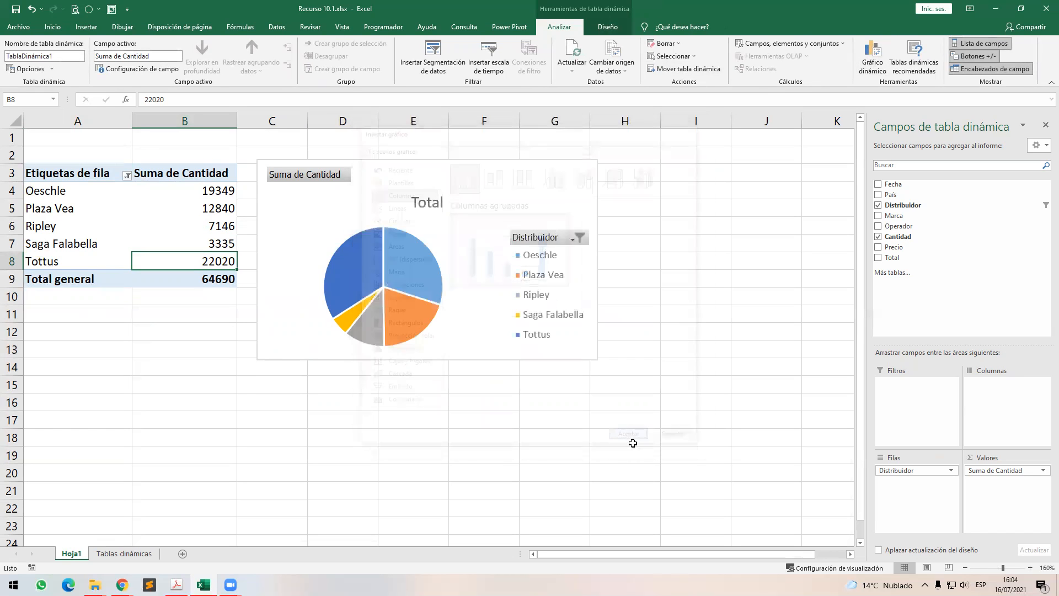
Arrange the pie and column charts side by side below the pivot table, sizing the column chart to match the pie chart's height.
left_click_drag(647, 215, 530, 269)
left_click_drag(379, 282, 755, 177)
left_click_drag(497, 205, 276, 343)
left_click_drag(746, 200, 535, 310)
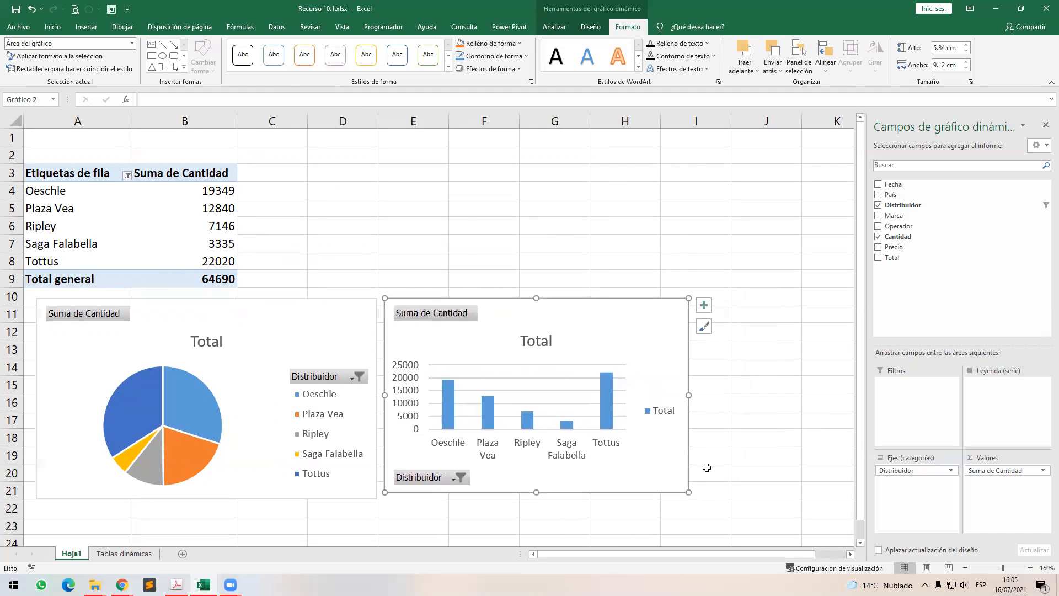
left_click_drag(688, 492, 699, 498)
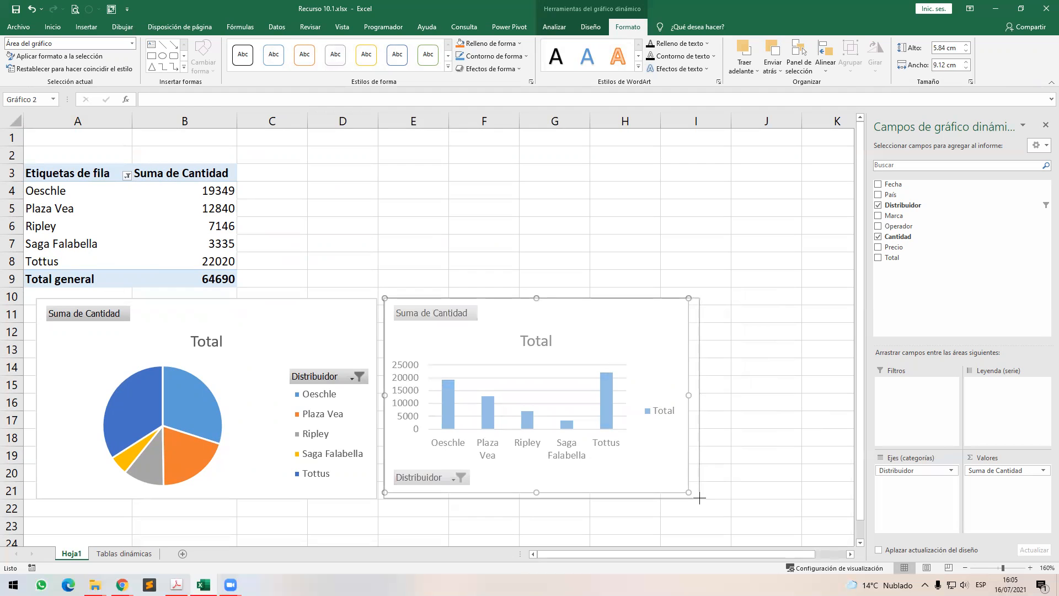
left_click(805, 468)
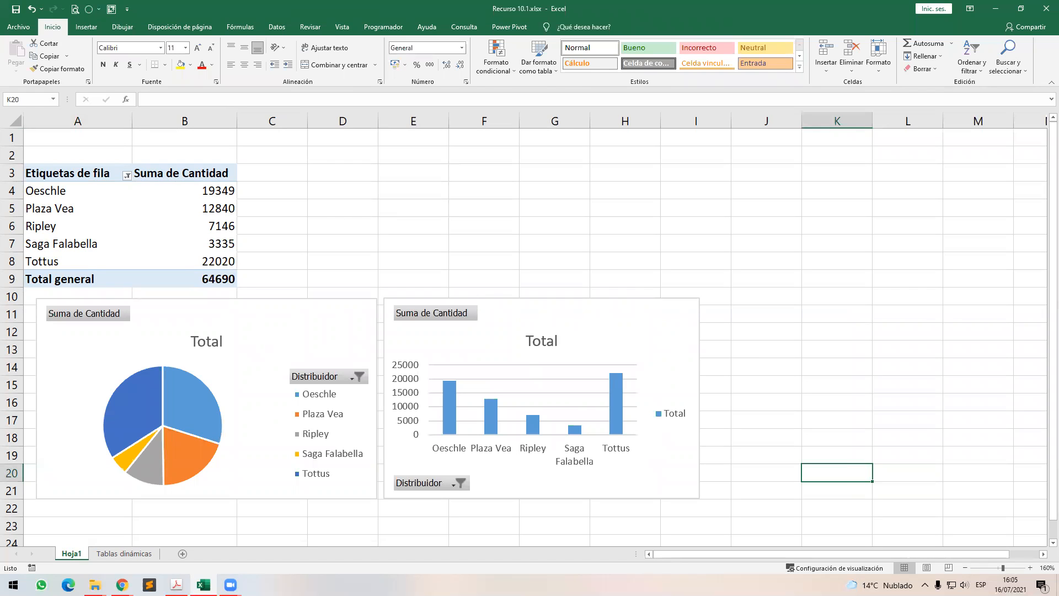
Apply the dark-background chart style to the pie chart and the grey-gradient style with data labels to the column chart.
left_click(366, 331)
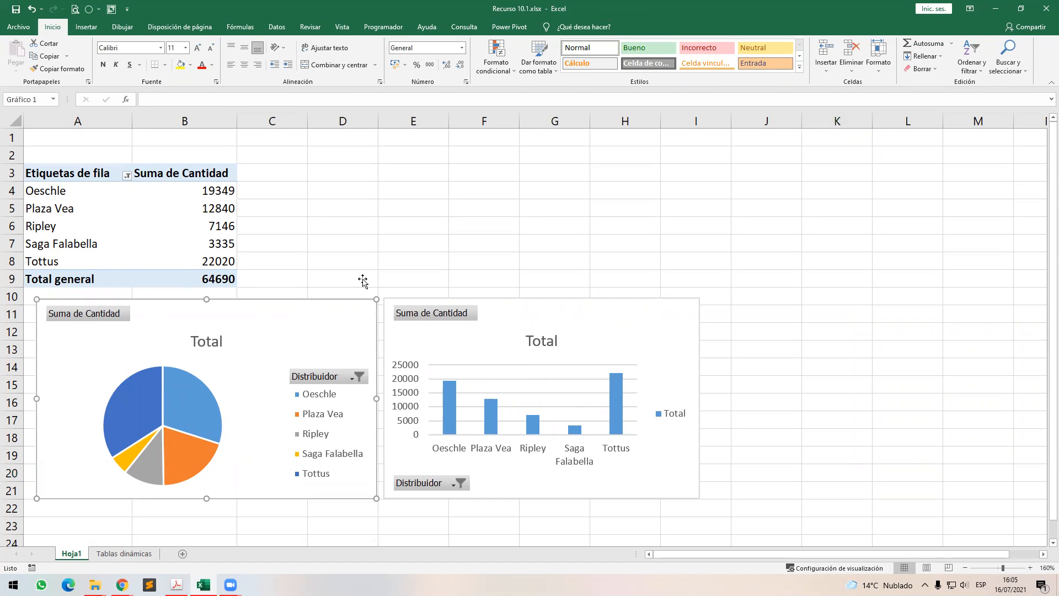
left_click(600, 25)
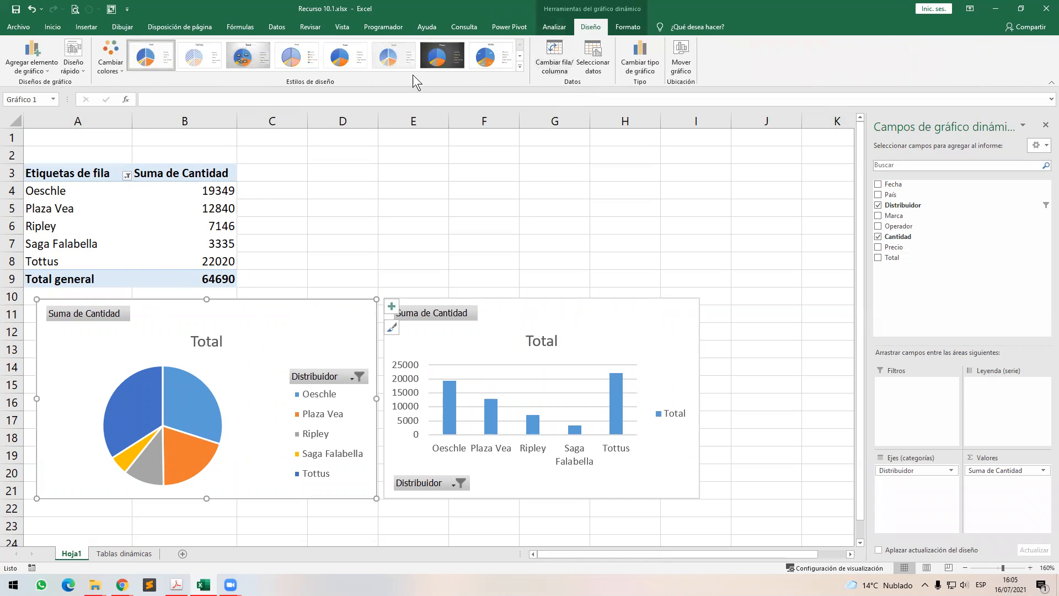
left_click(518, 75)
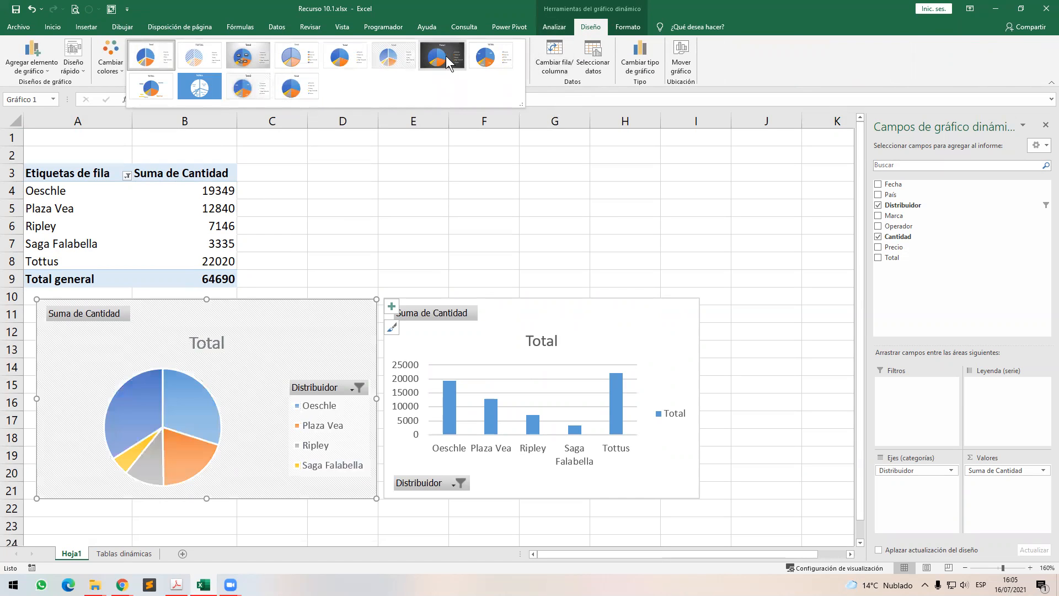
left_click(447, 59)
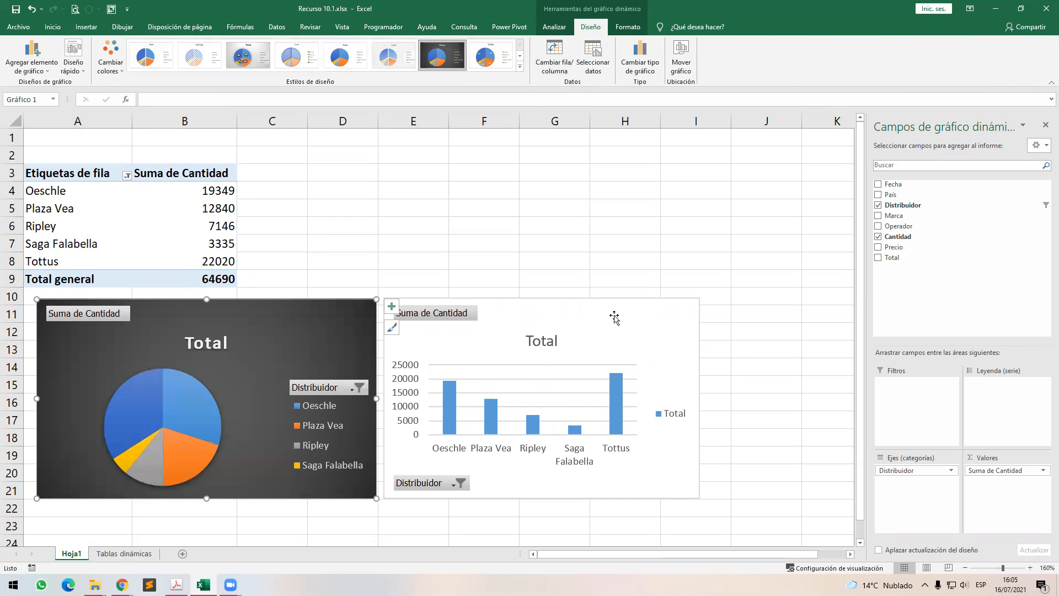
left_click(613, 317)
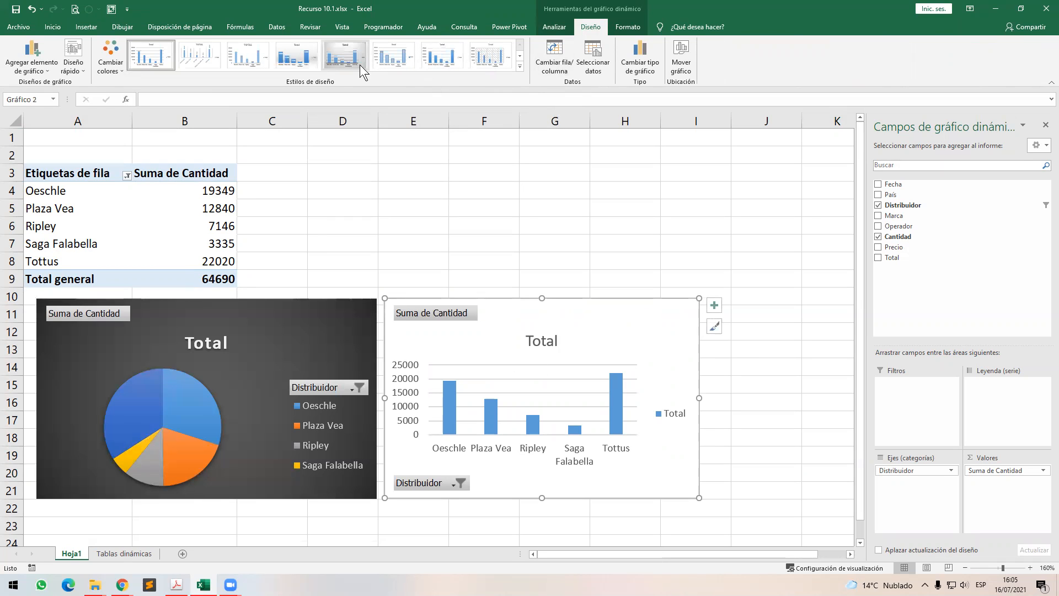
left_click(360, 65)
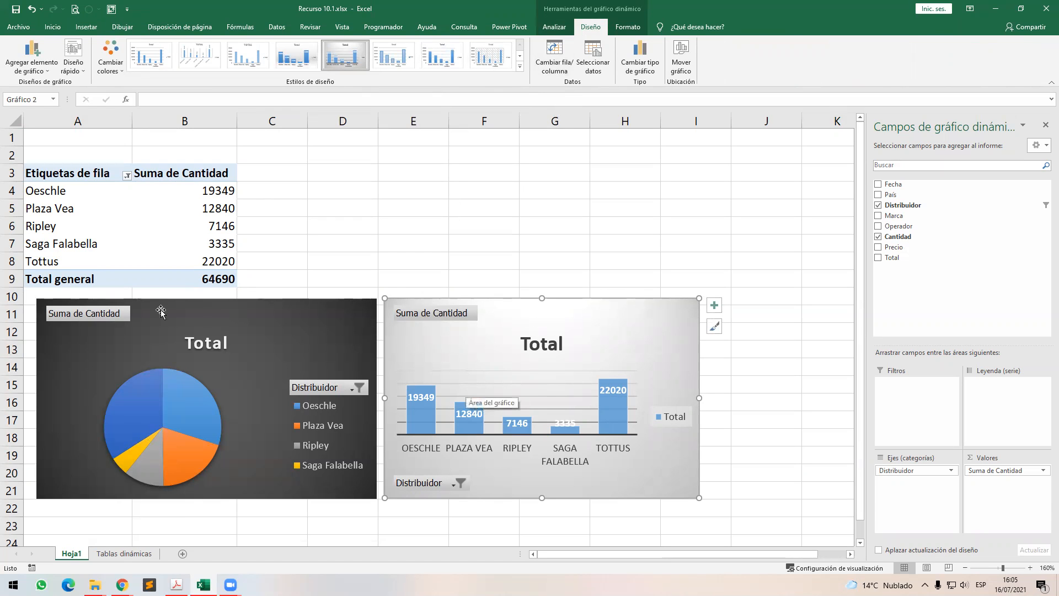
Create a combined pivot chart and pivot table on a new worksheet from Tabla2 on the Tablas dinámicas sheet.
left_click(124, 553)
left_click(220, 208)
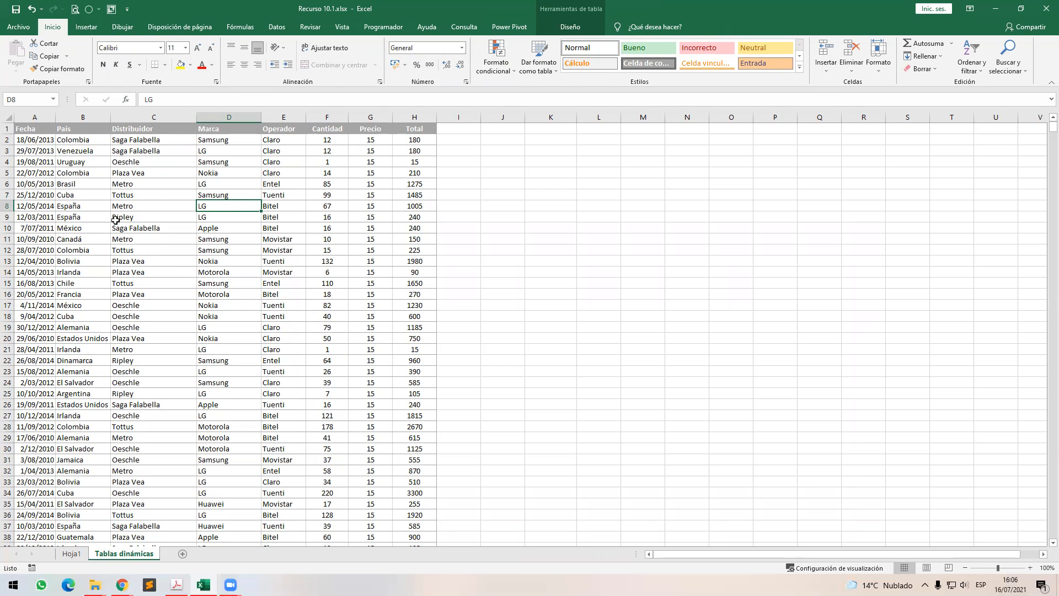
left_click(87, 27)
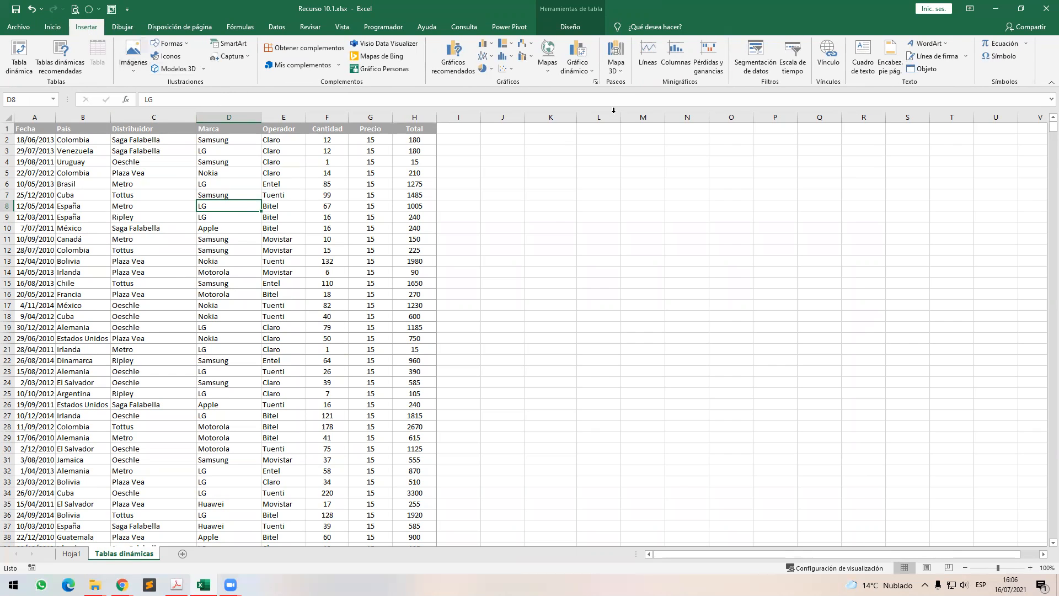
left_click(584, 67)
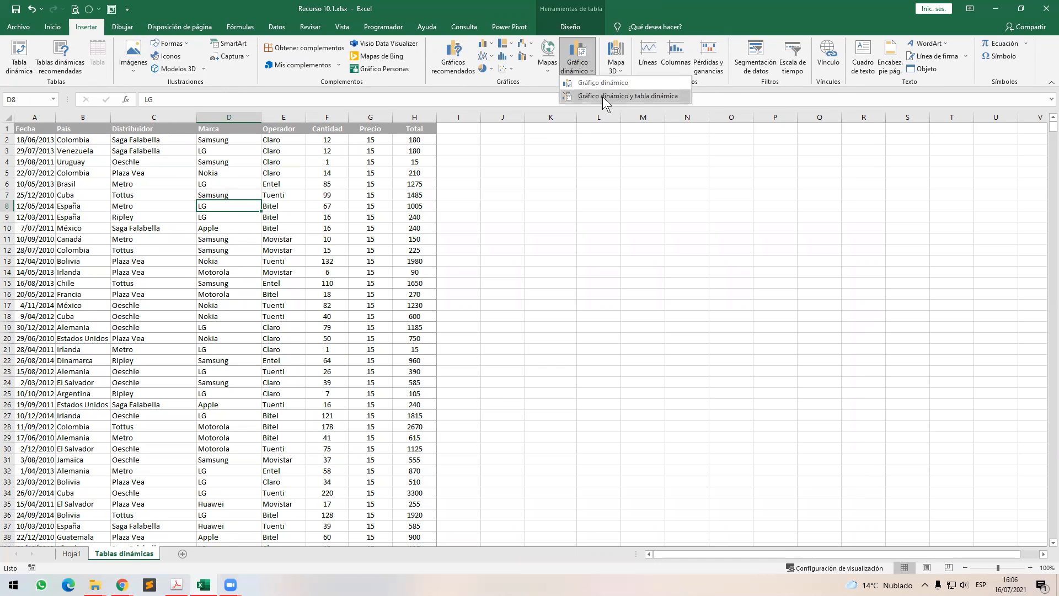
left_click(646, 96)
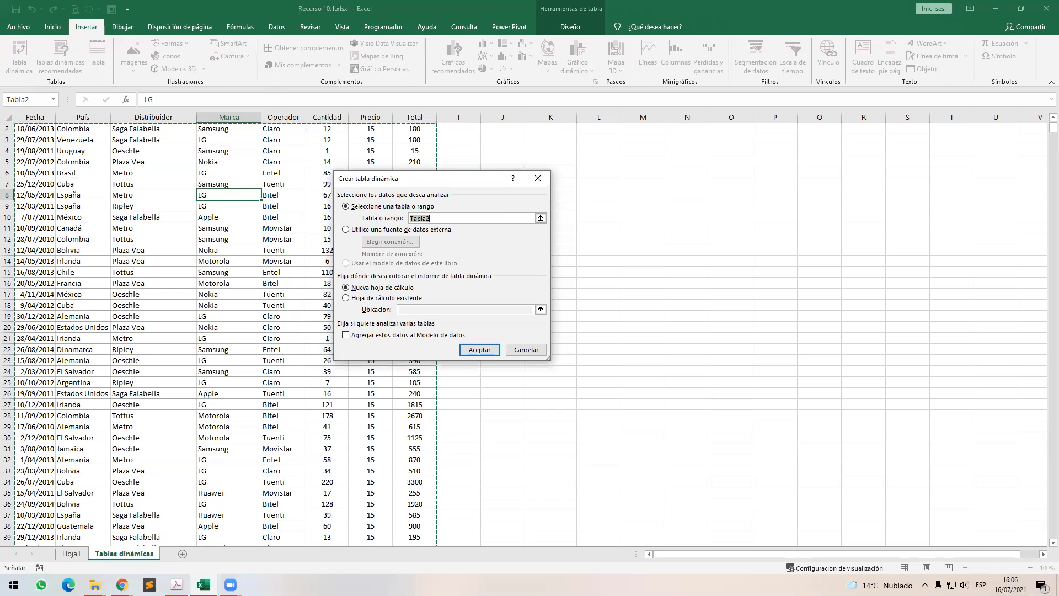
left_click(478, 353)
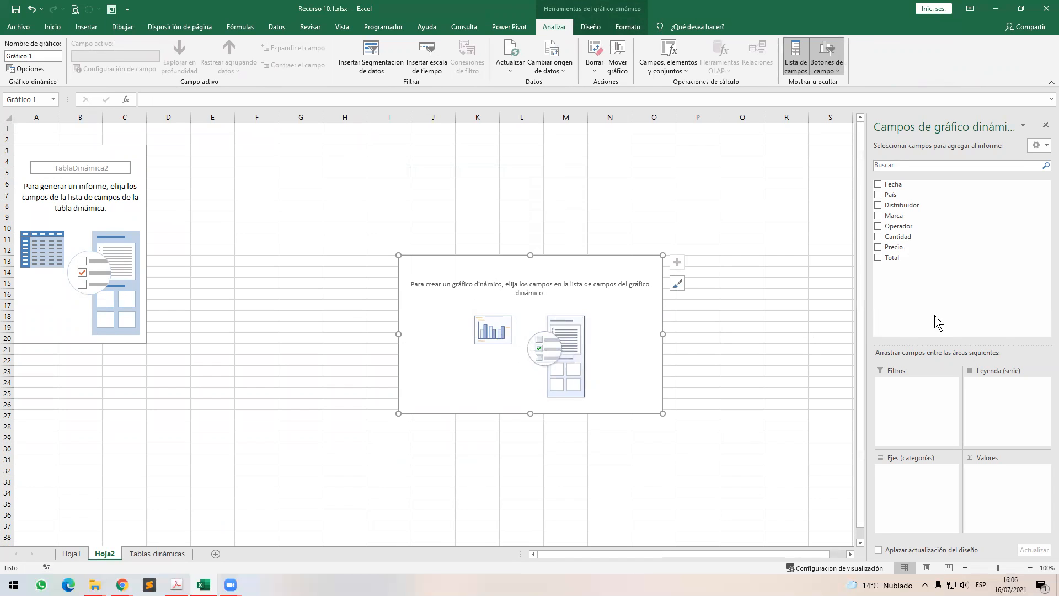
Set País as the chart's axis categories, Marca as the legend series and Cantidad as the summed values.
left_click_drag(879, 200, 901, 486)
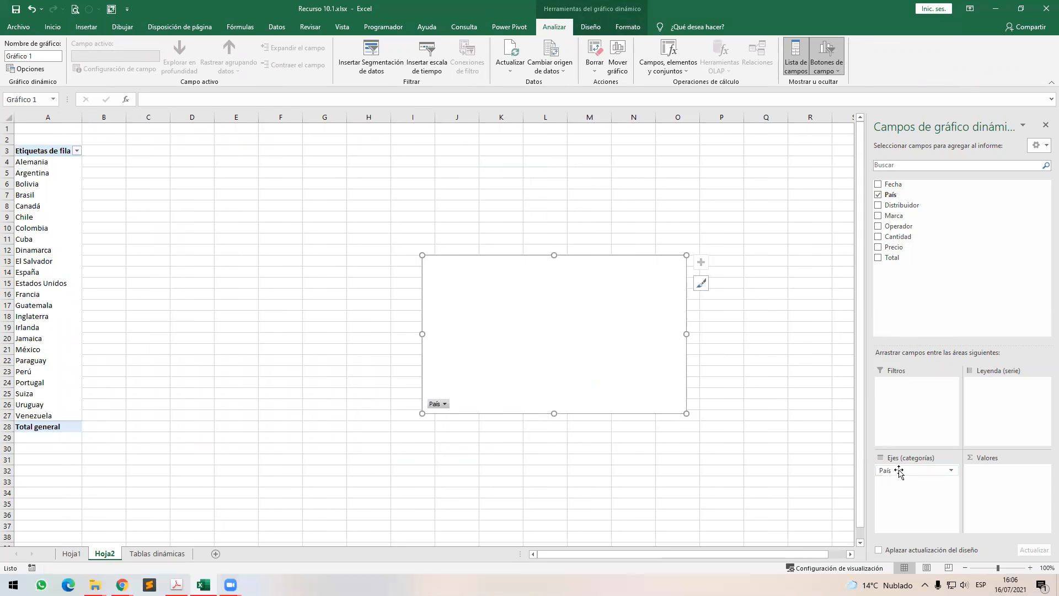
left_click_drag(896, 216, 994, 406)
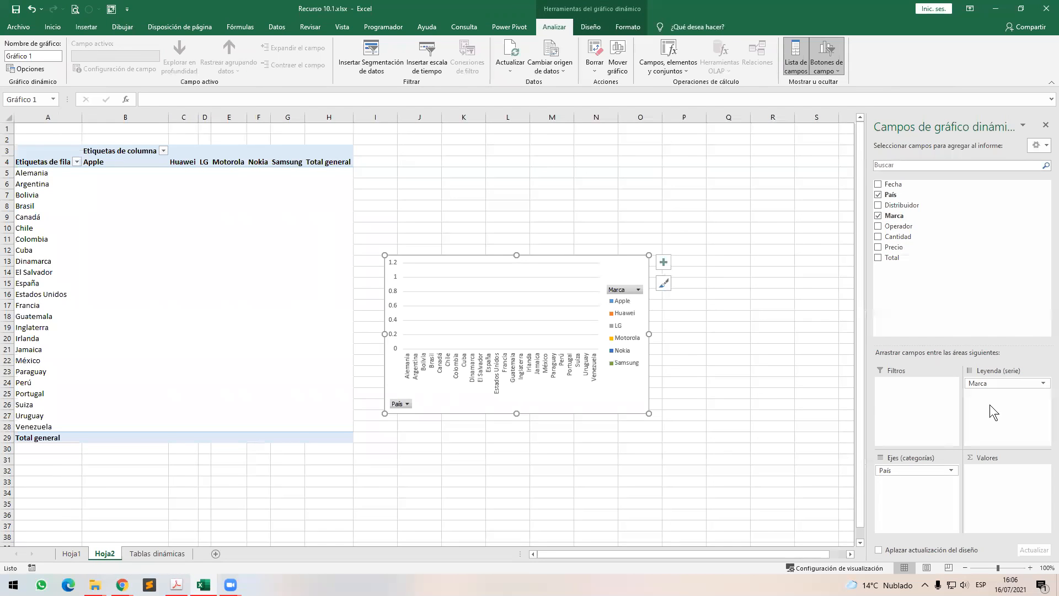
left_click_drag(897, 236, 991, 481)
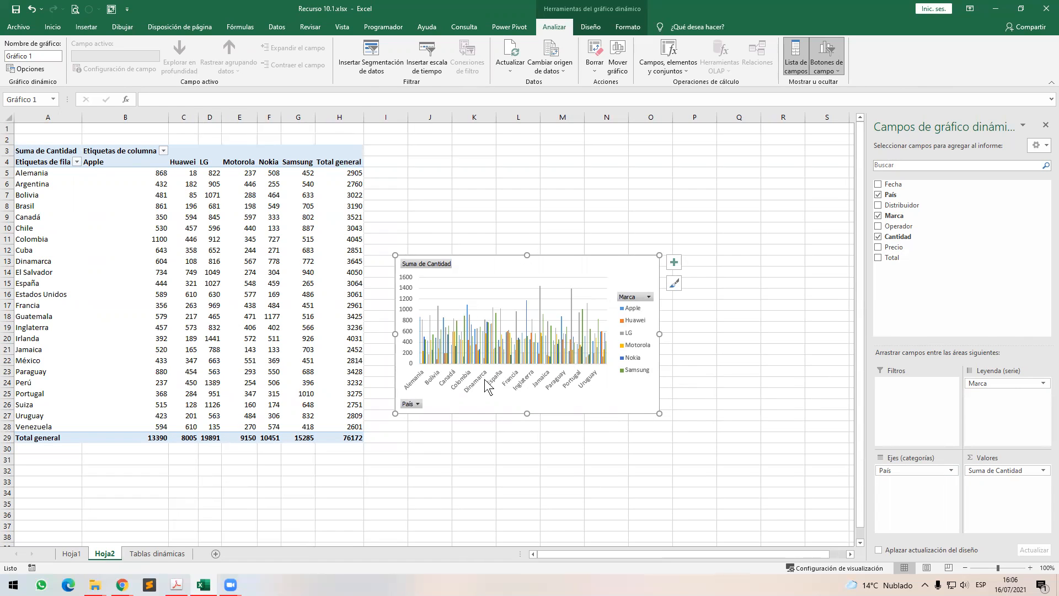
Move the pivot chart up beside the top of the pivot table and enlarge it to show all the country labels.
left_click_drag(549, 263, 544, 159)
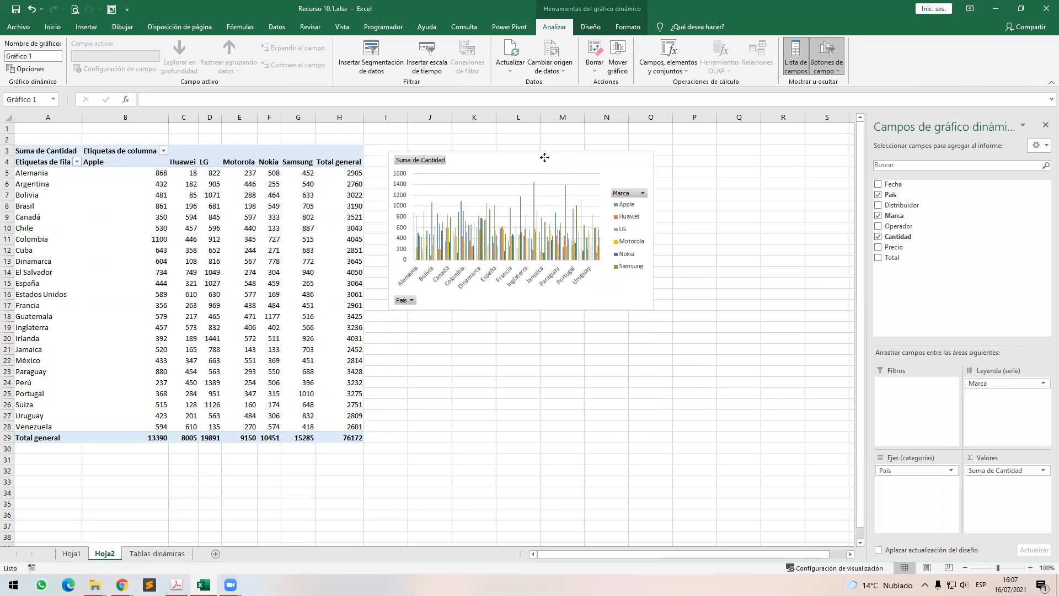
left_click_drag(653, 310, 773, 402)
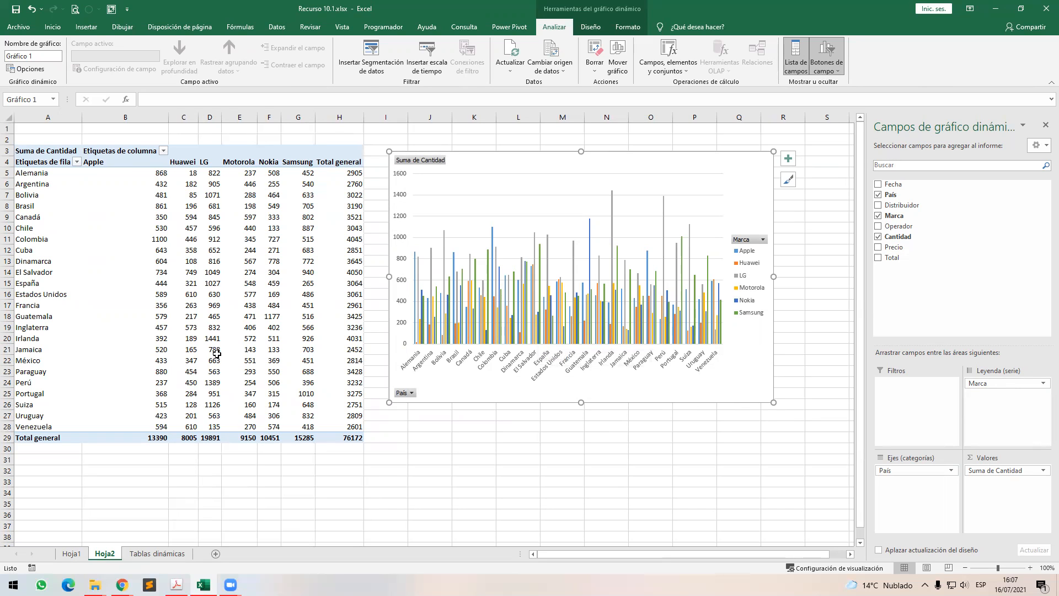
Turn off automatic column width adjustment on update in the pivot table options.
left_click(207, 254)
right_click(208, 254)
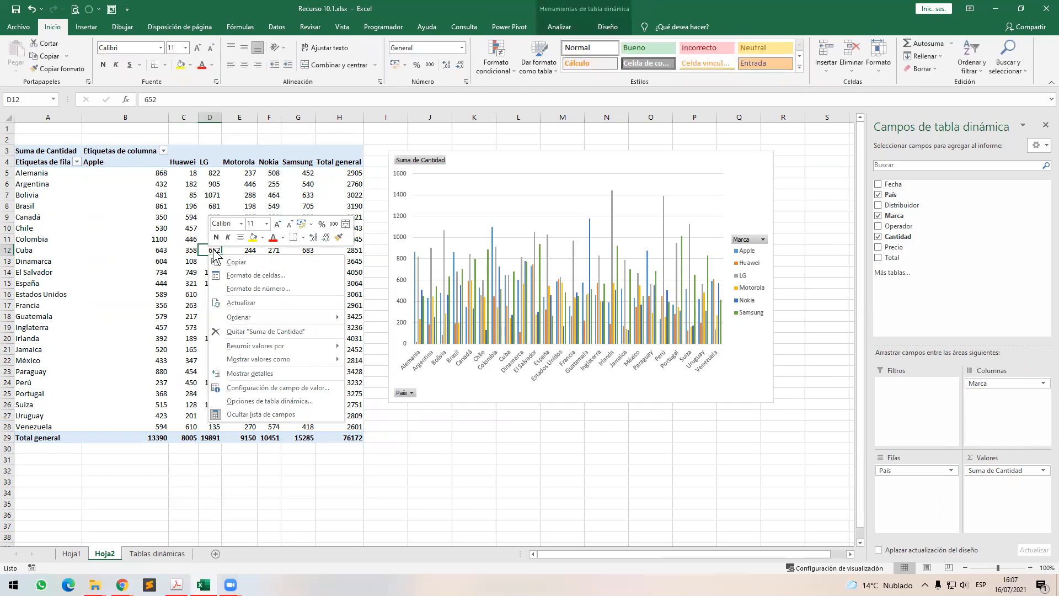
left_click(297, 399)
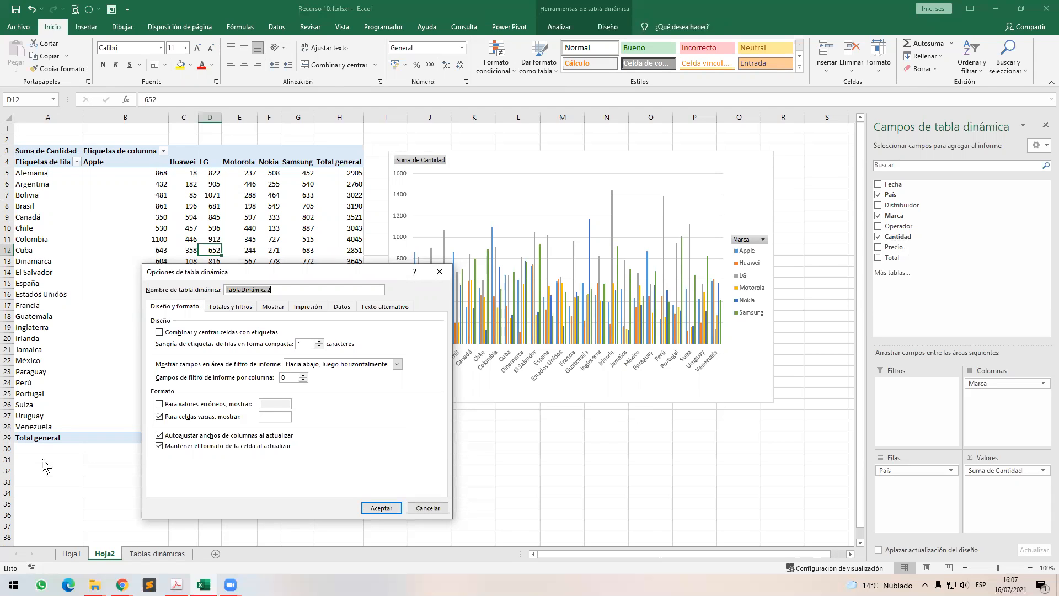
left_click(187, 435)
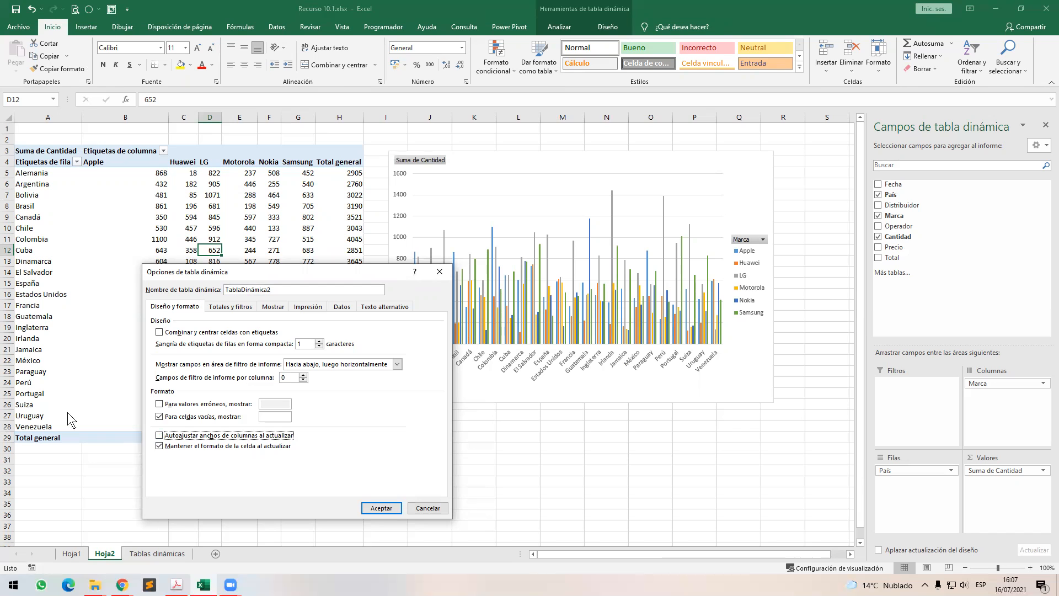
left_click(385, 508)
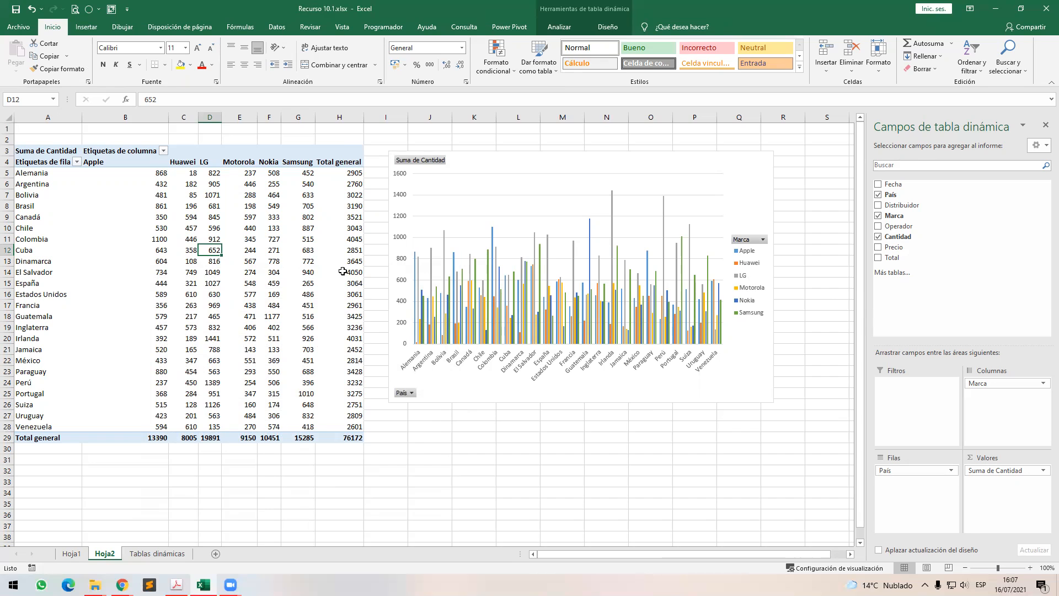
Try to delete the whole worksheet column H, which holds the pivot table's Total general values.
mouse_move(333, 228)
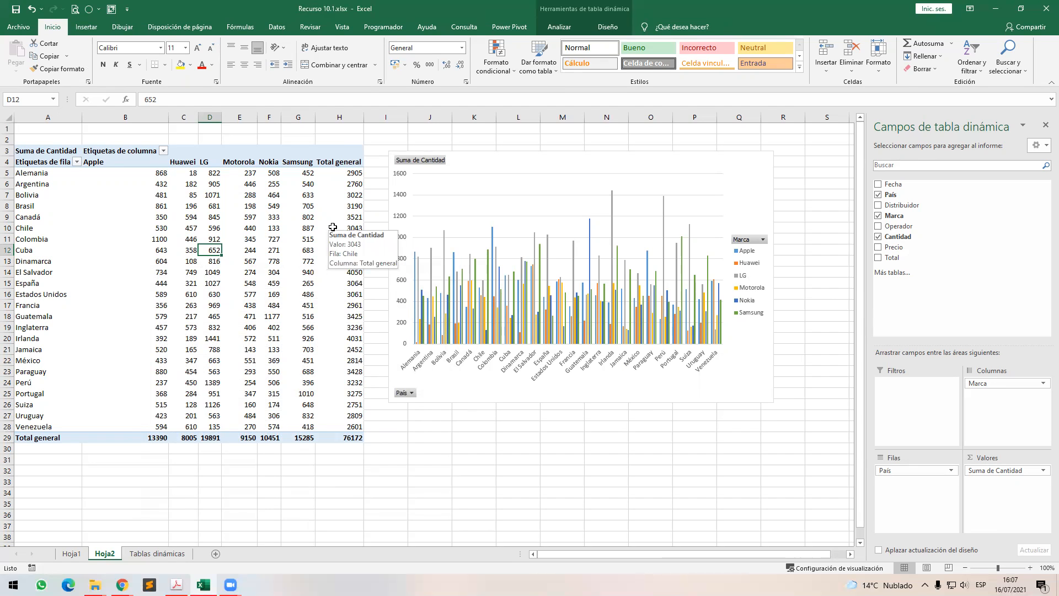
right_click(343, 116)
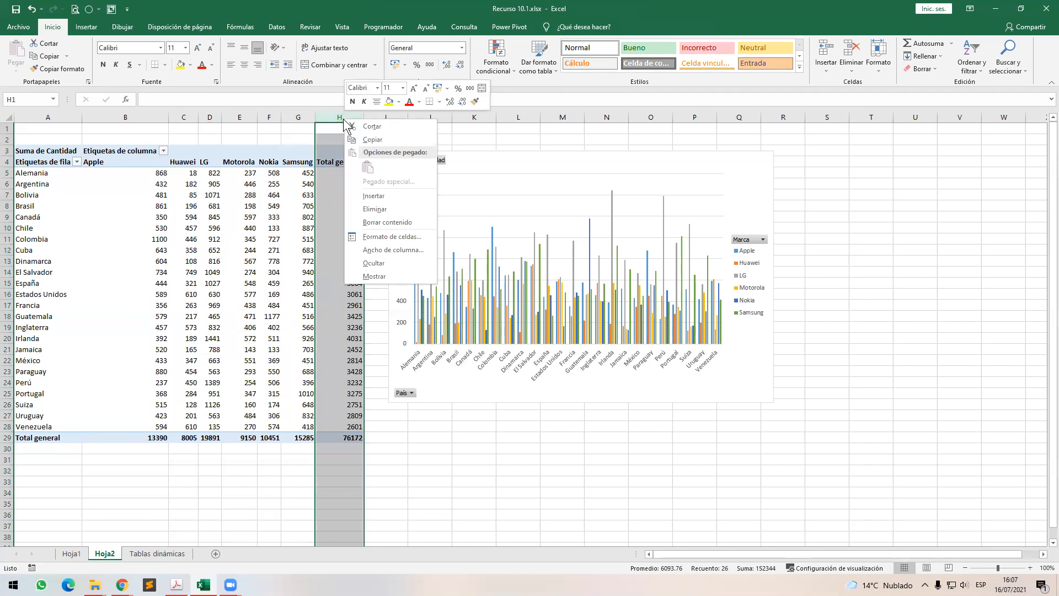
left_click(381, 208)
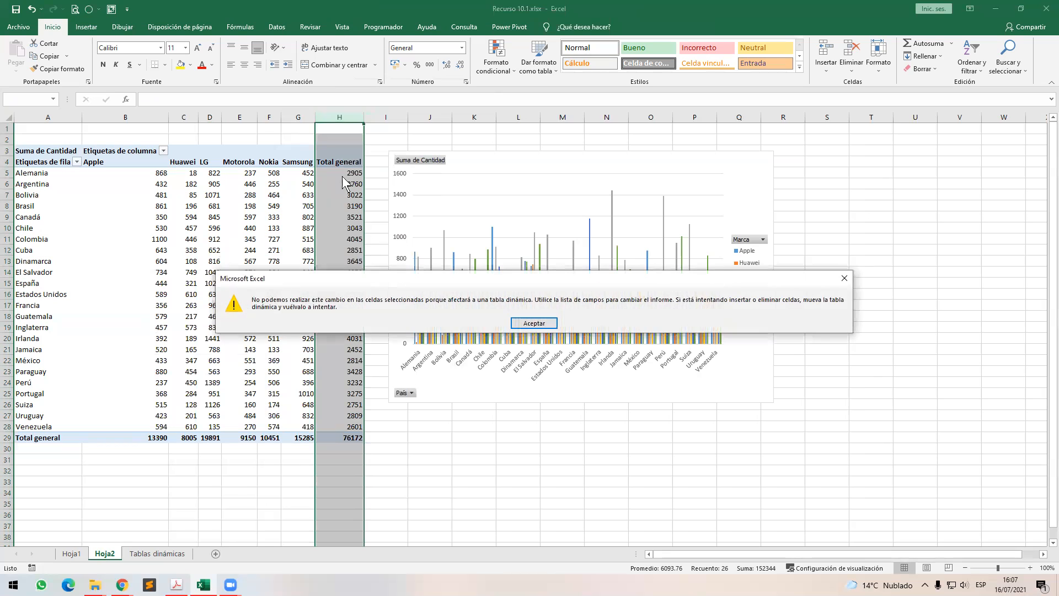
left_click(533, 323)
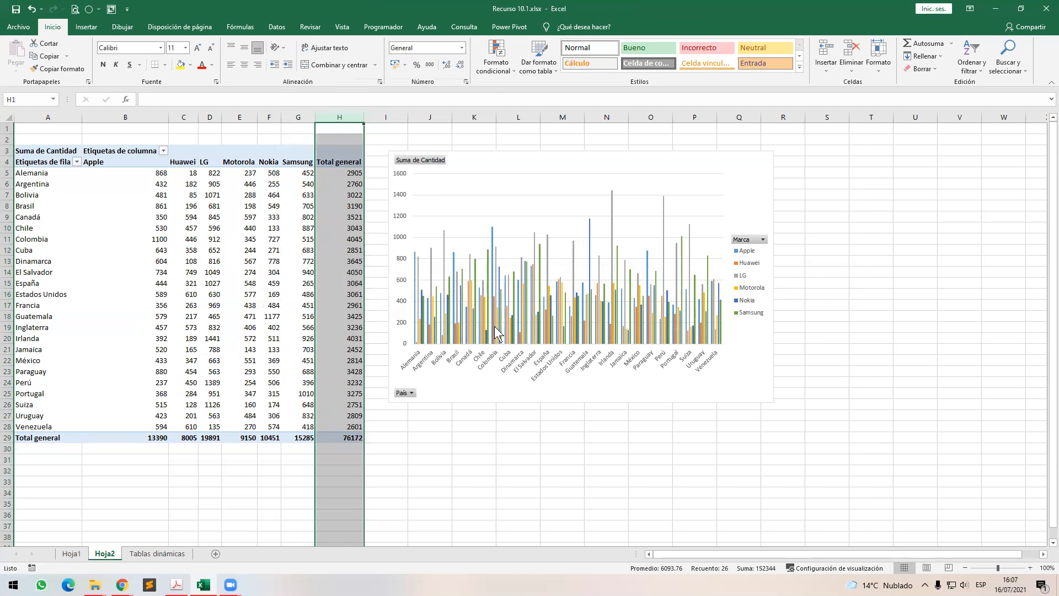
Remove Suma de Cantidad from the pivot table's values and add the Cantidad field back.
left_click(340, 162)
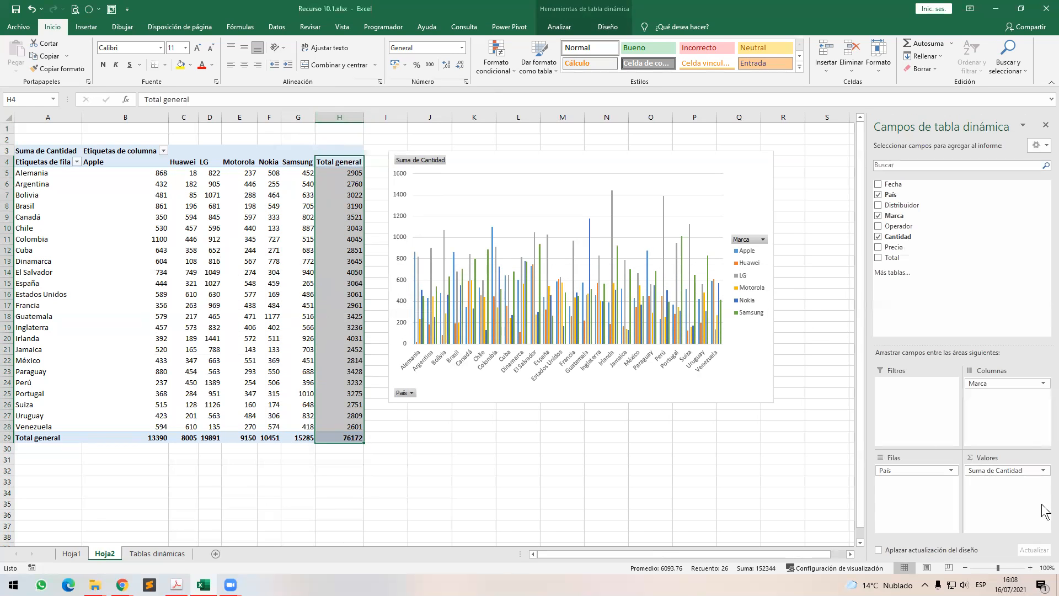
left_click_drag(995, 477, 917, 265)
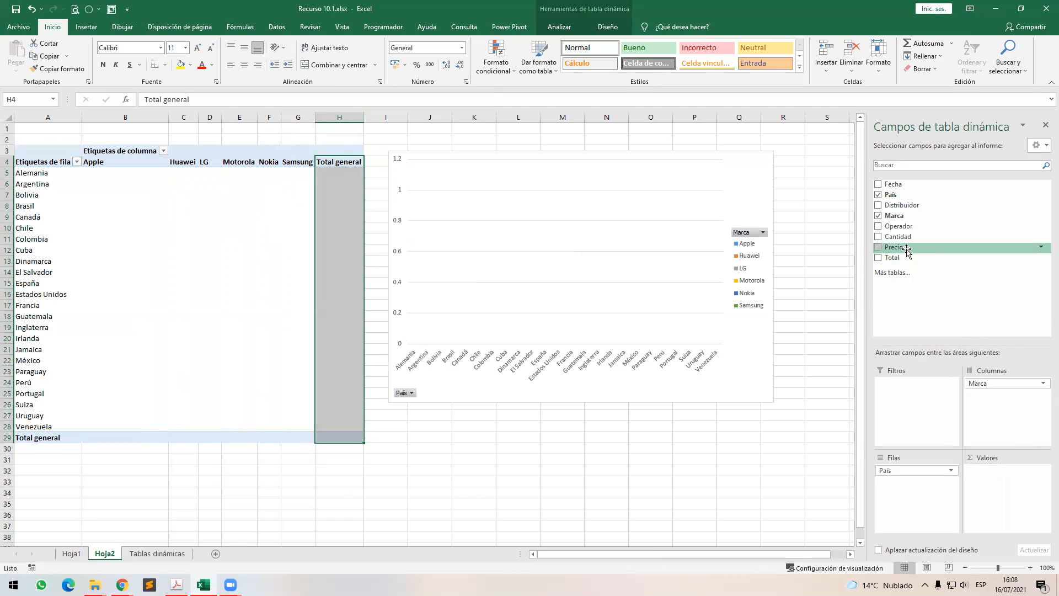
left_click(878, 237)
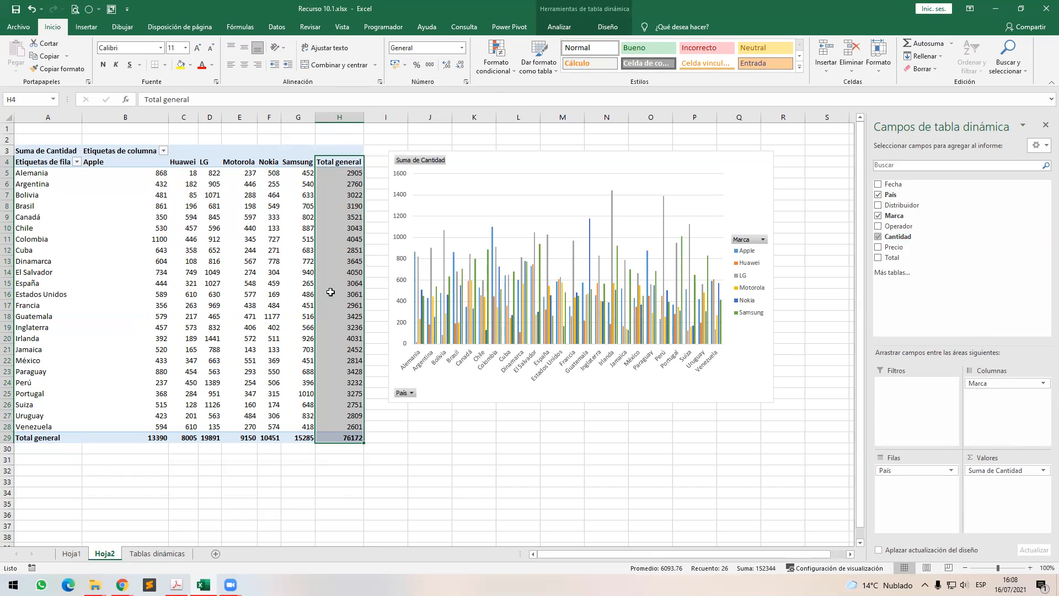
left_click(301, 243)
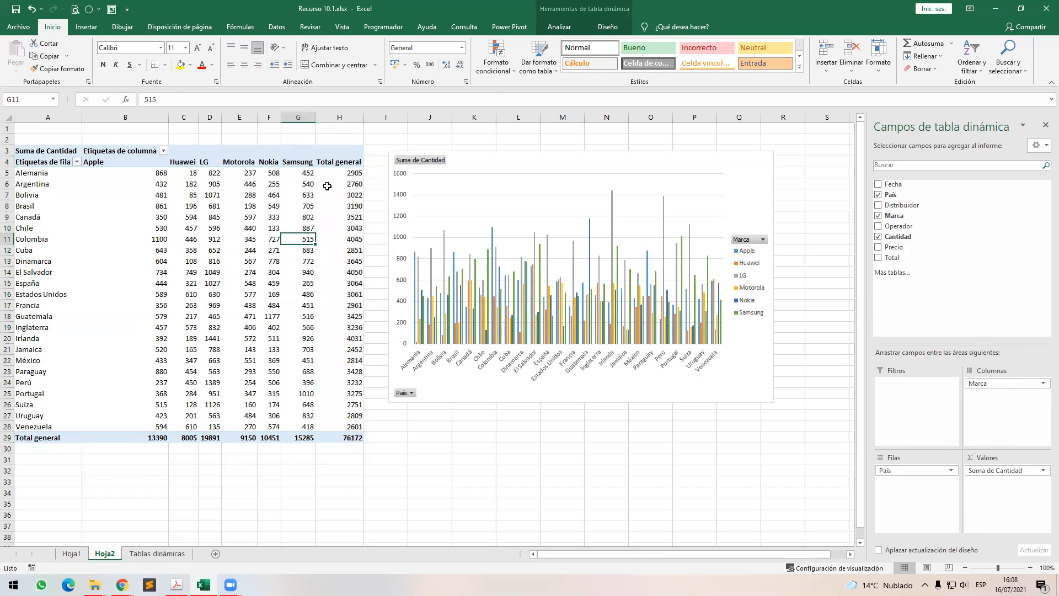
left_click(341, 117)
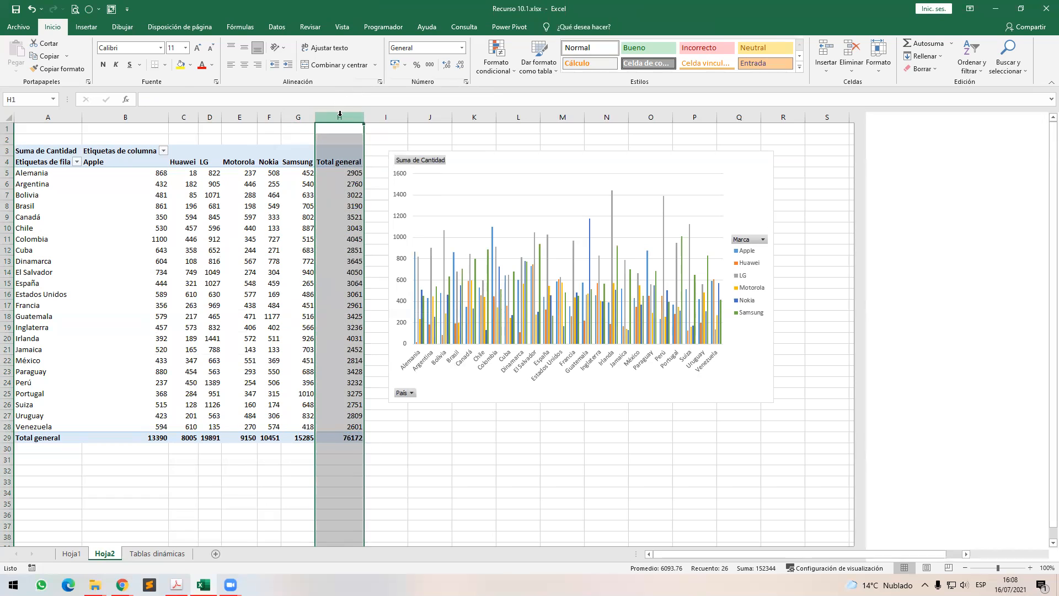
Turn off the pivot table's grand totals for both rows and columns.
left_click(311, 193)
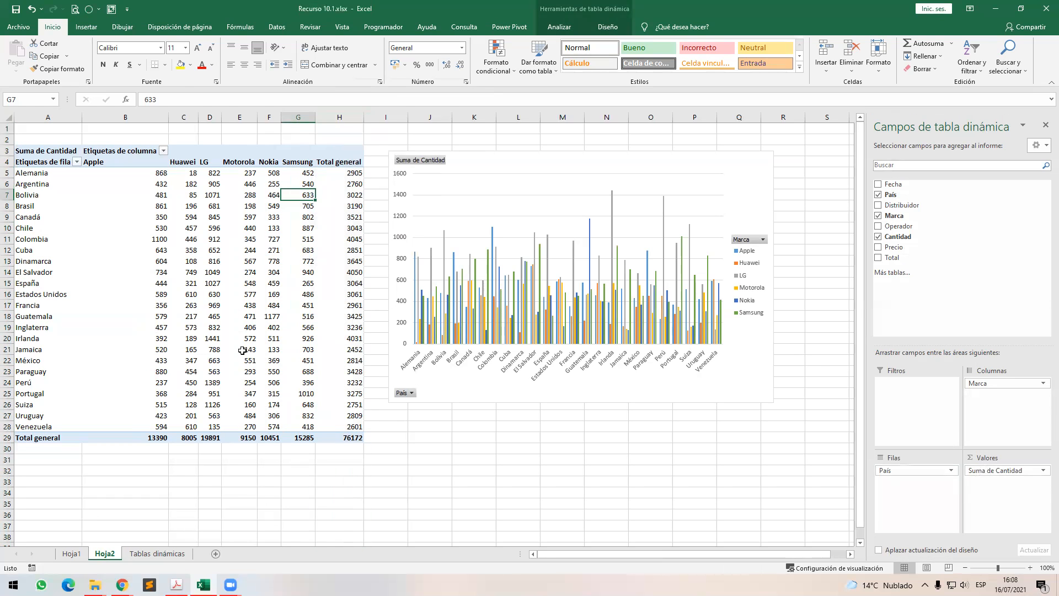
mouse_move(267, 333)
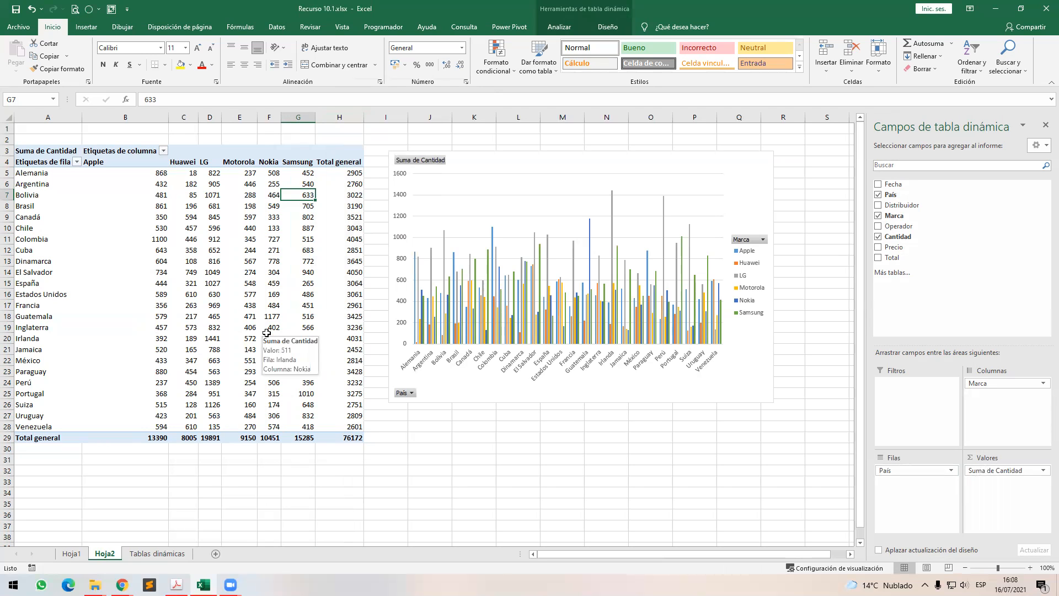
left_click(608, 28)
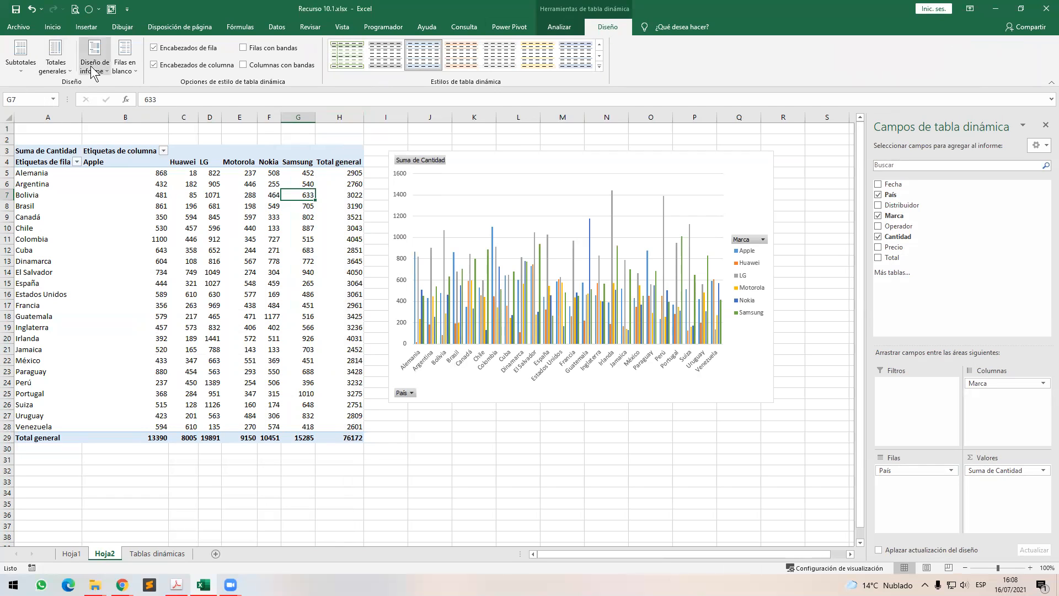
left_click(65, 77)
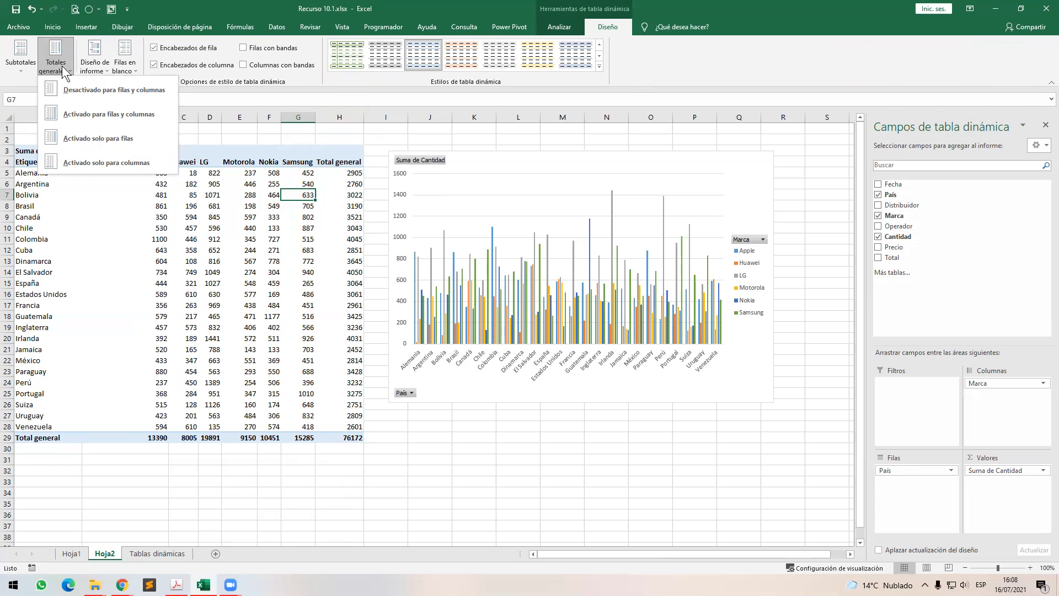
left_click(127, 91)
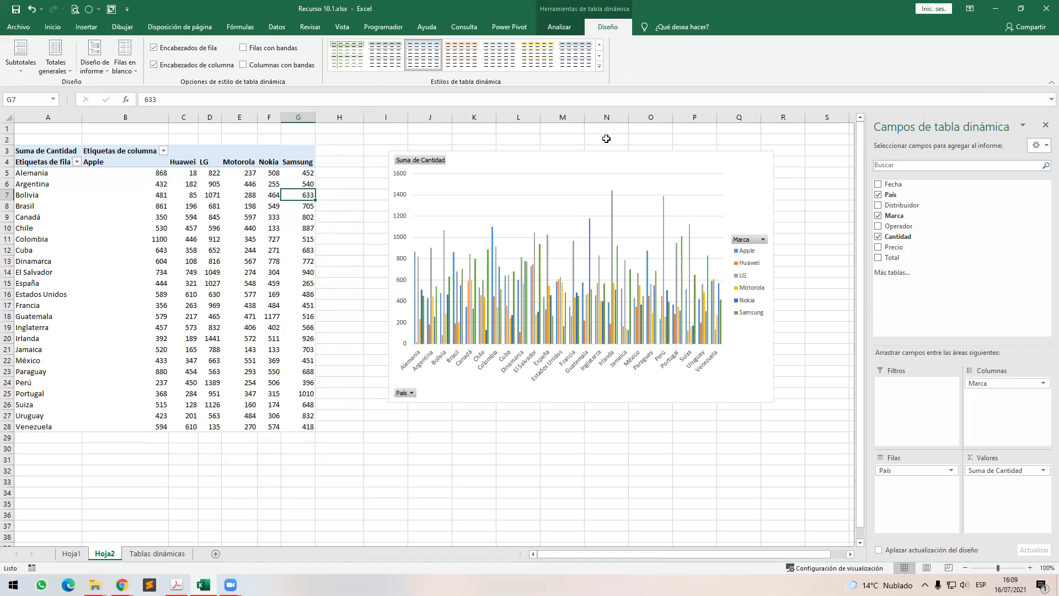
Choose the Combinado chart type for the pivot chart, with the Columna agrupada - Línea combination.
left_click(581, 267)
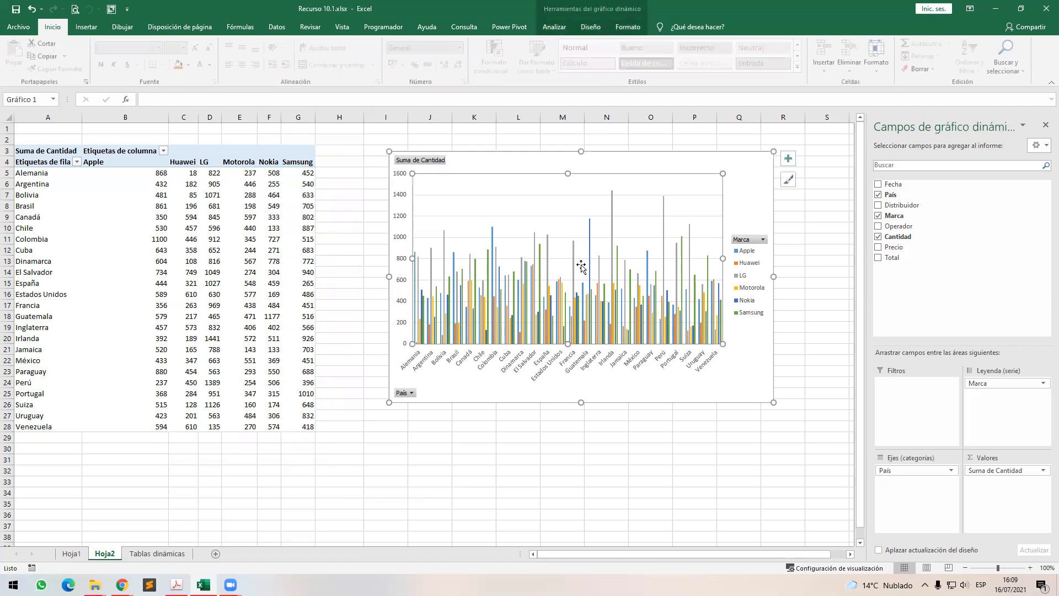
left_click(565, 25)
left_click(589, 28)
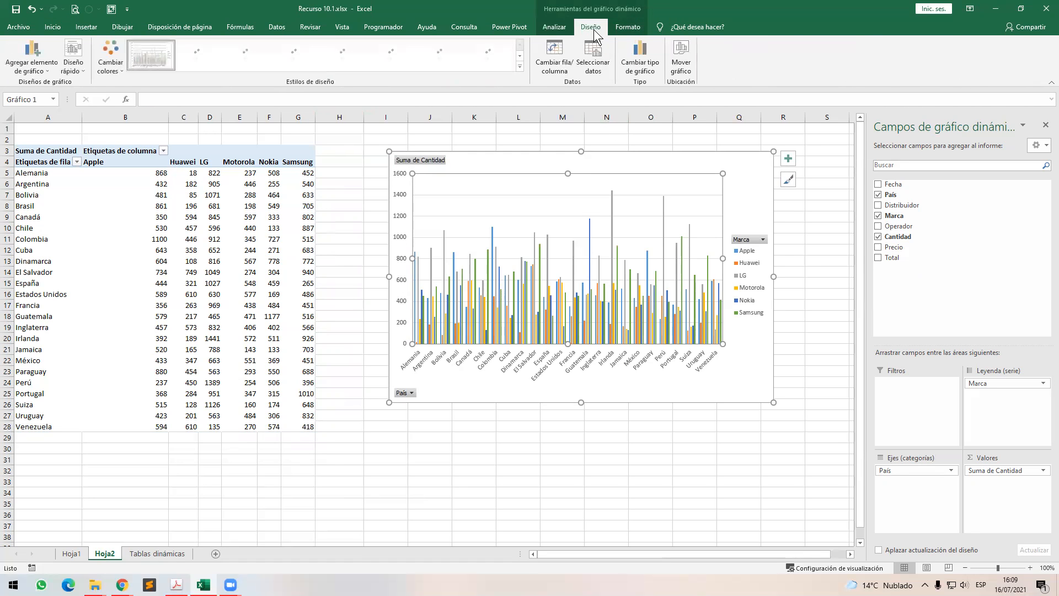
left_click(643, 68)
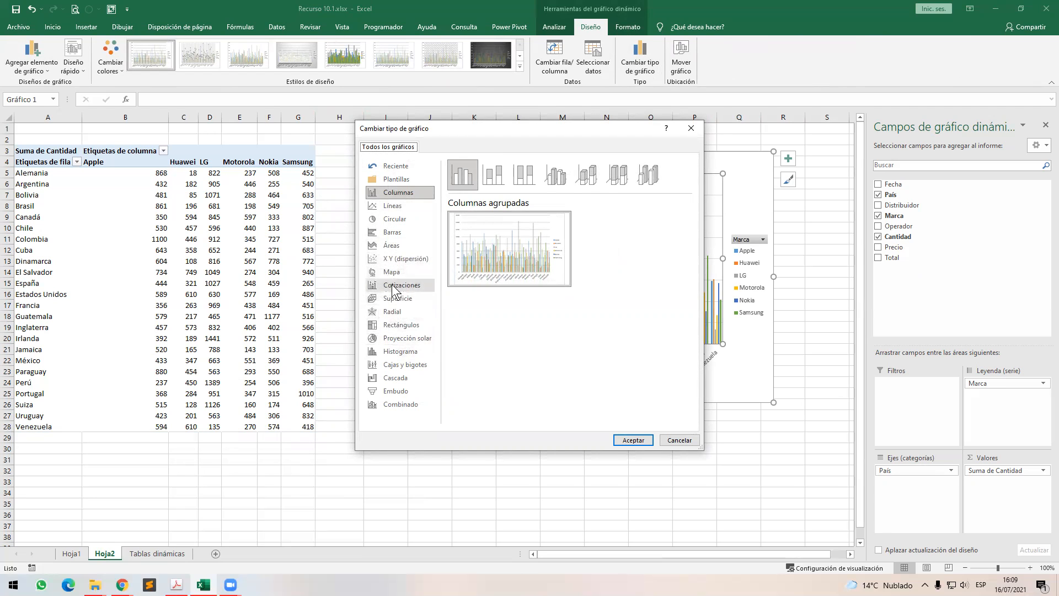
left_click(398, 244)
mouse_move(537, 257)
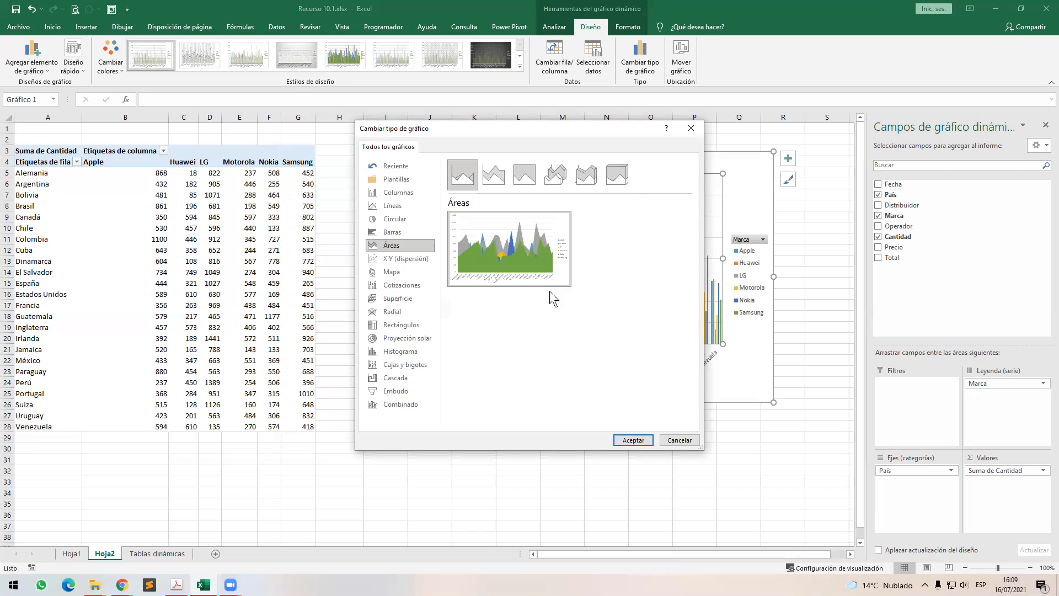
left_click(409, 406)
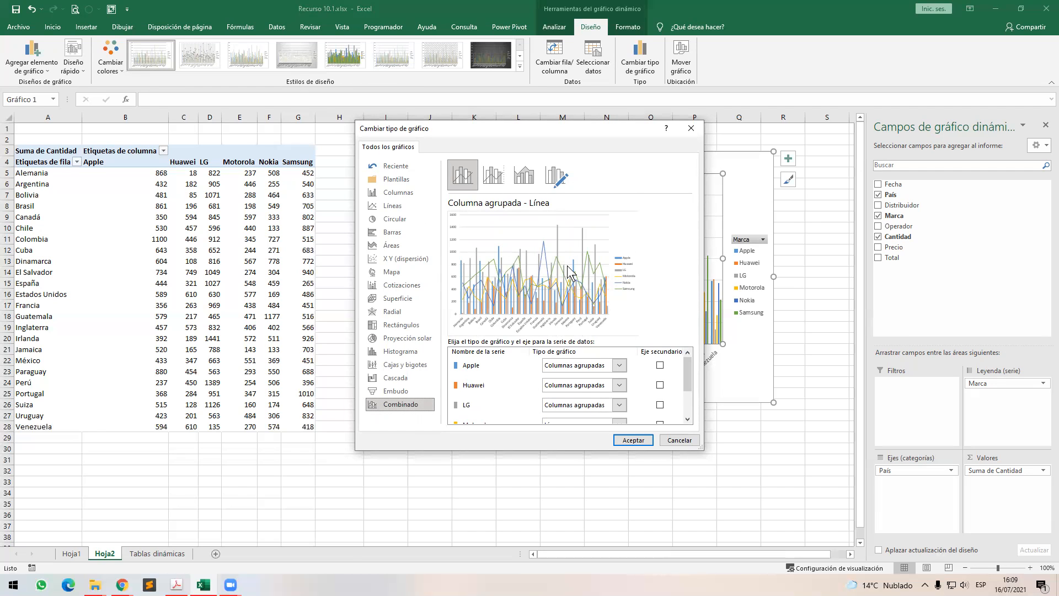
Set the Samsung series to Áreas apiladas and apply the custom combination to the pivot chart.
scroll(625, 375, "down", 2)
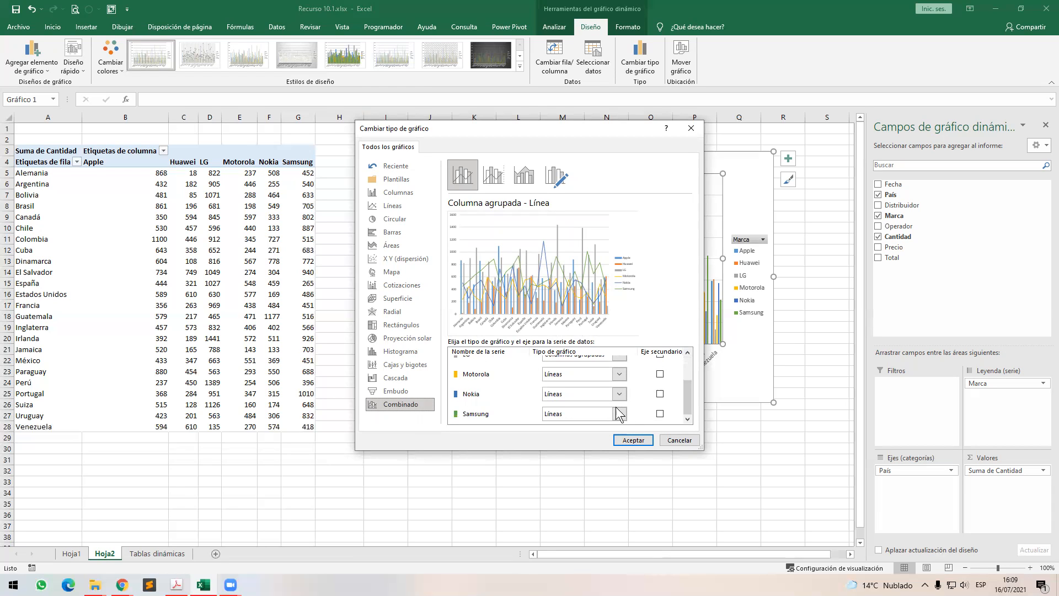
scroll(615, 406, "up", 1)
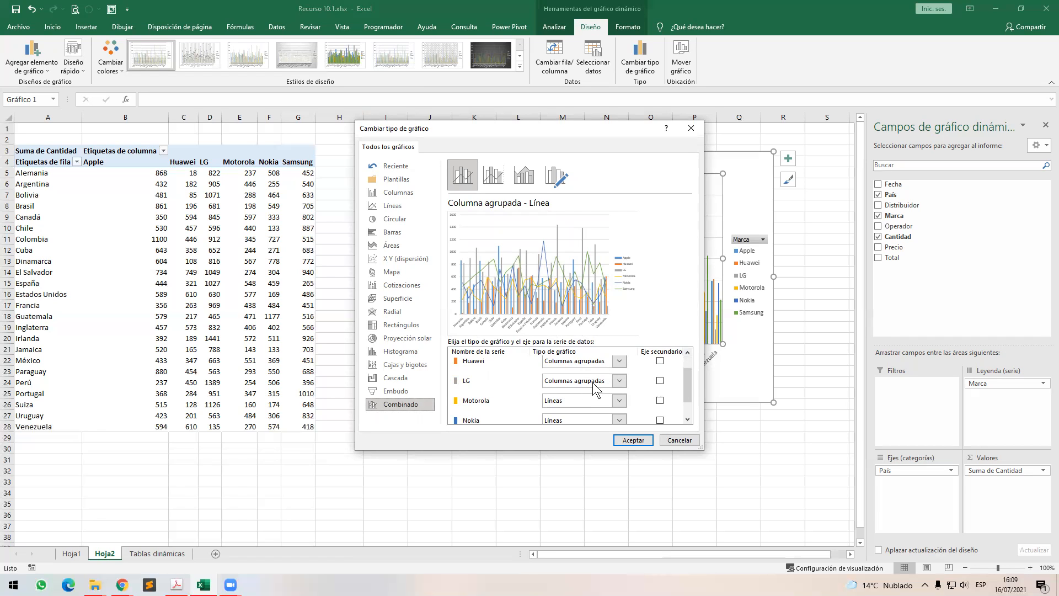
scroll(629, 403, "down", 1)
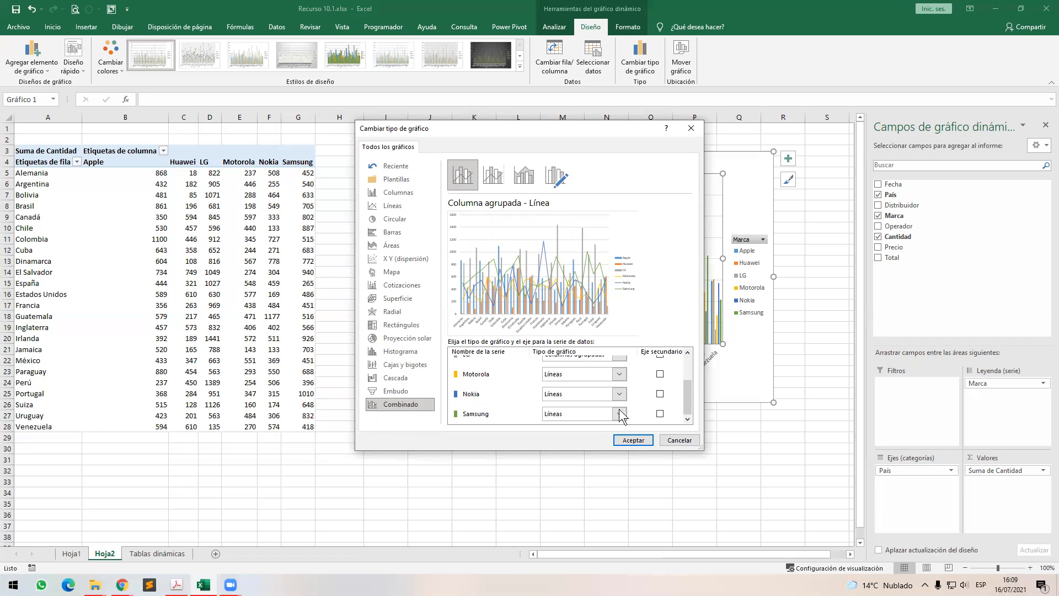
left_click(619, 414)
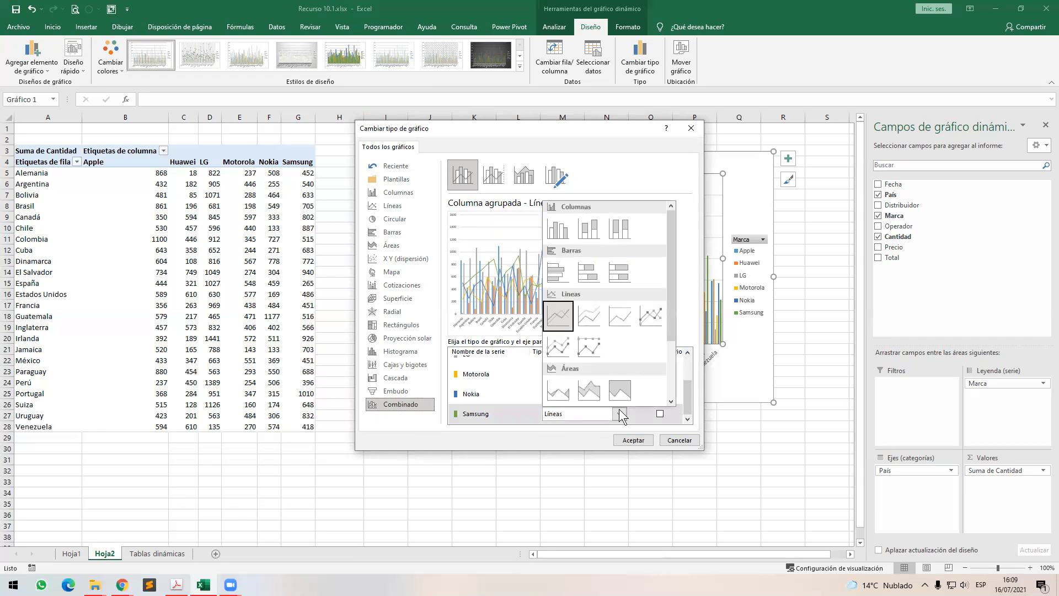
left_click(590, 391)
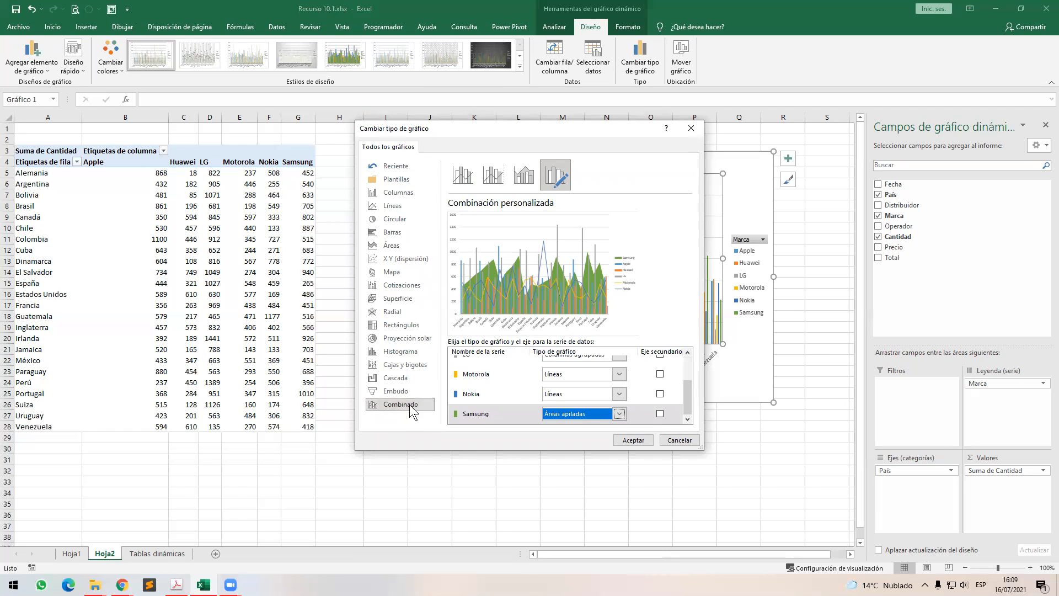
left_click(634, 440)
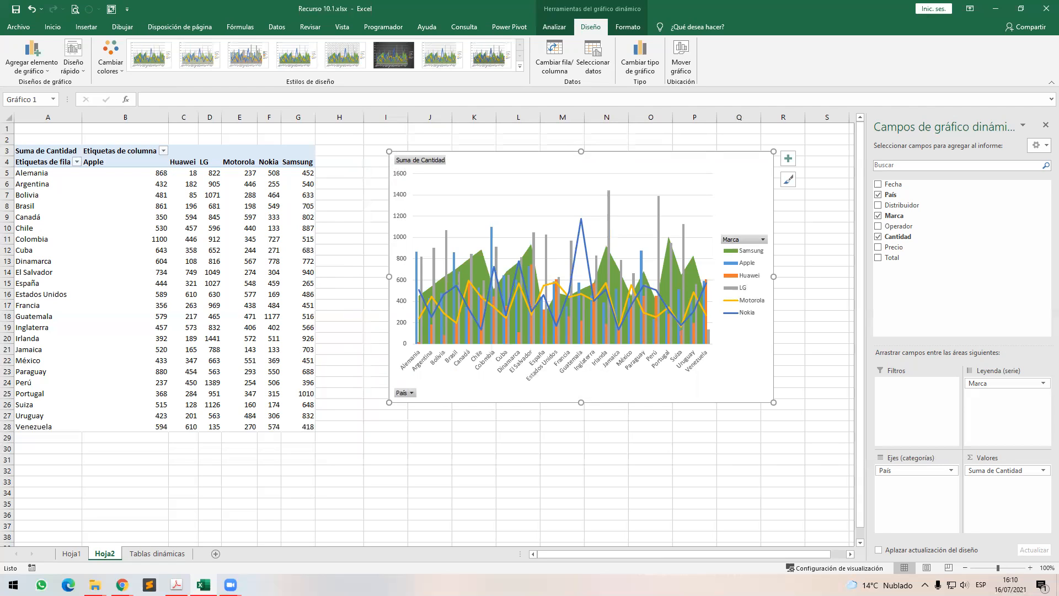
Copy the whole pivot table and preview the paste options, including Pegar vínculo, at cell N2.
left_click(46, 144)
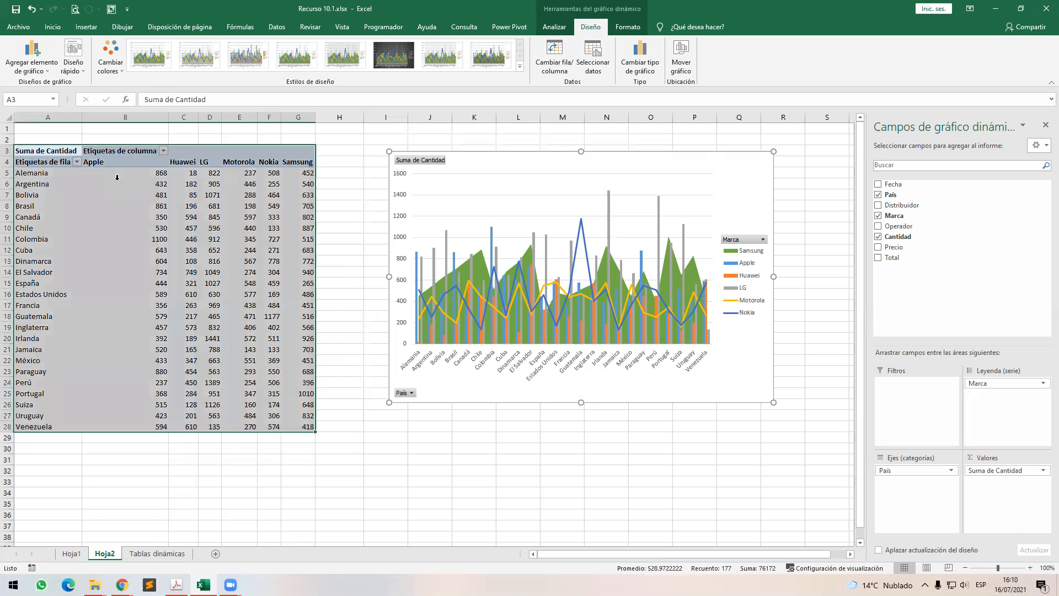
right_click(209, 245)
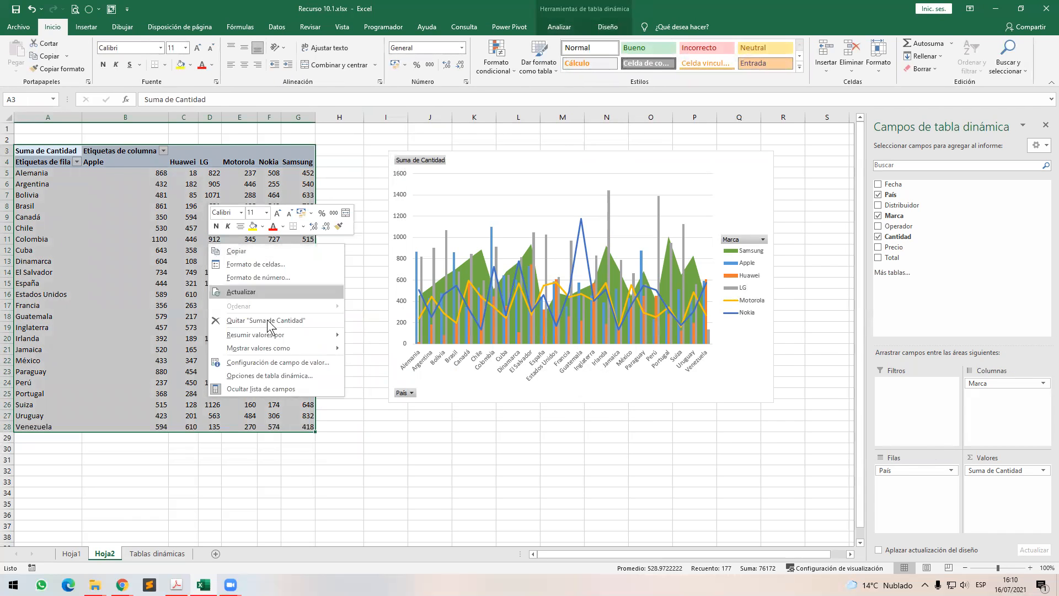
left_click(253, 249)
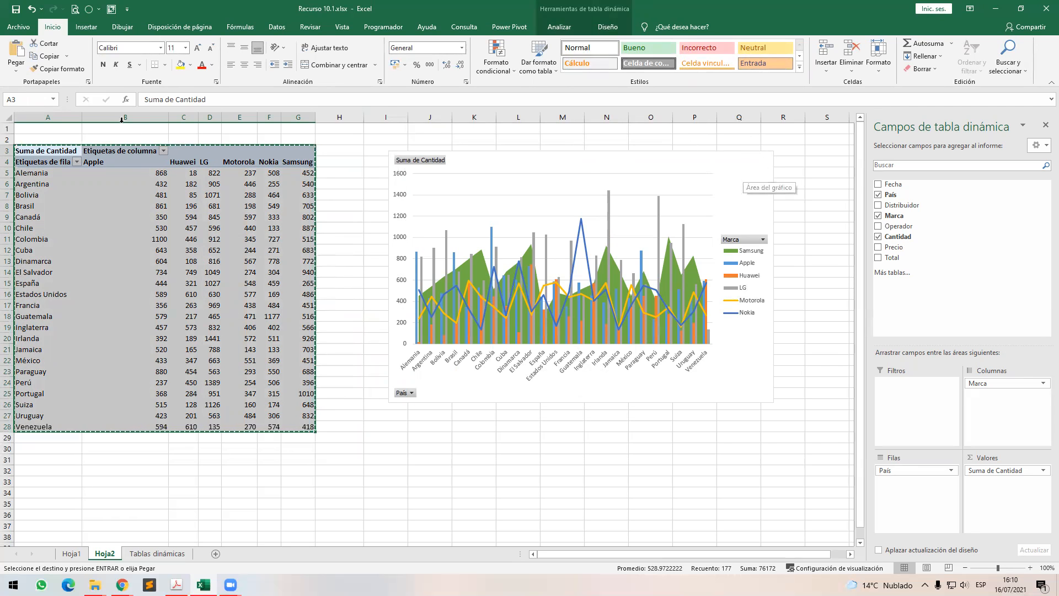
left_click(609, 138)
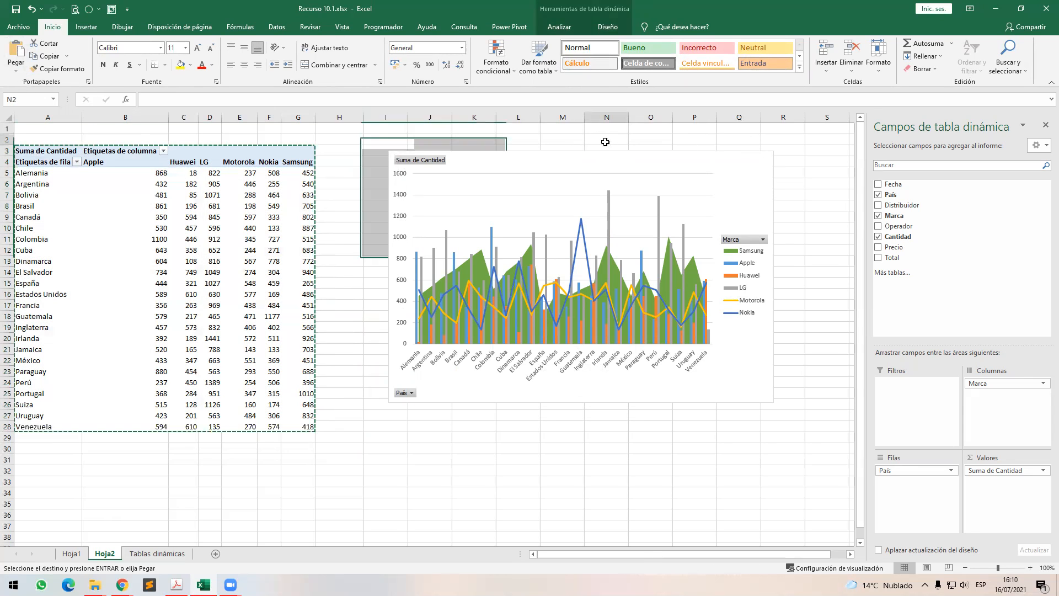
left_click(13, 70)
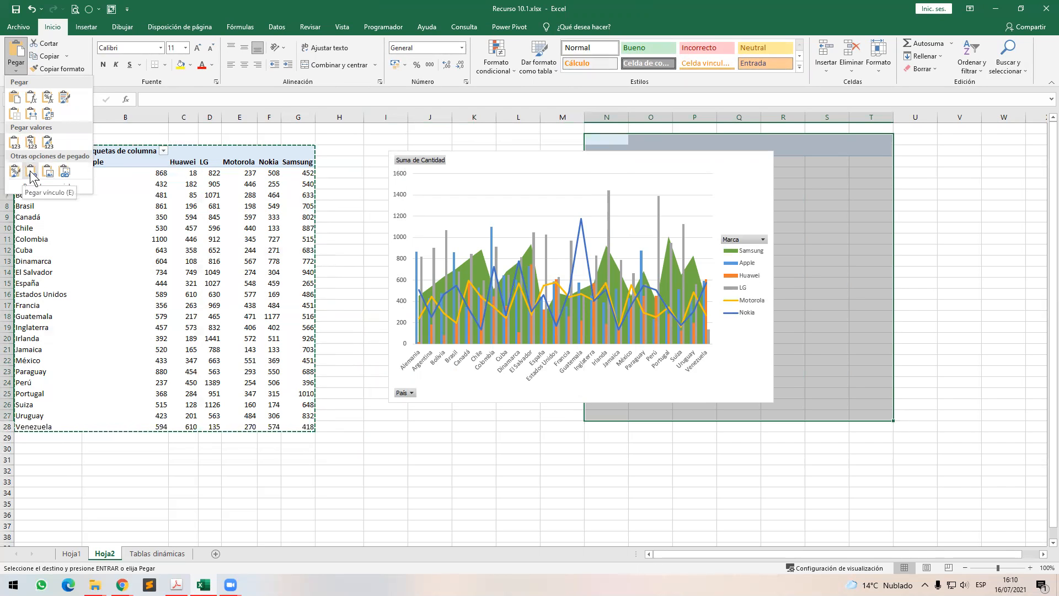
key("Escape")
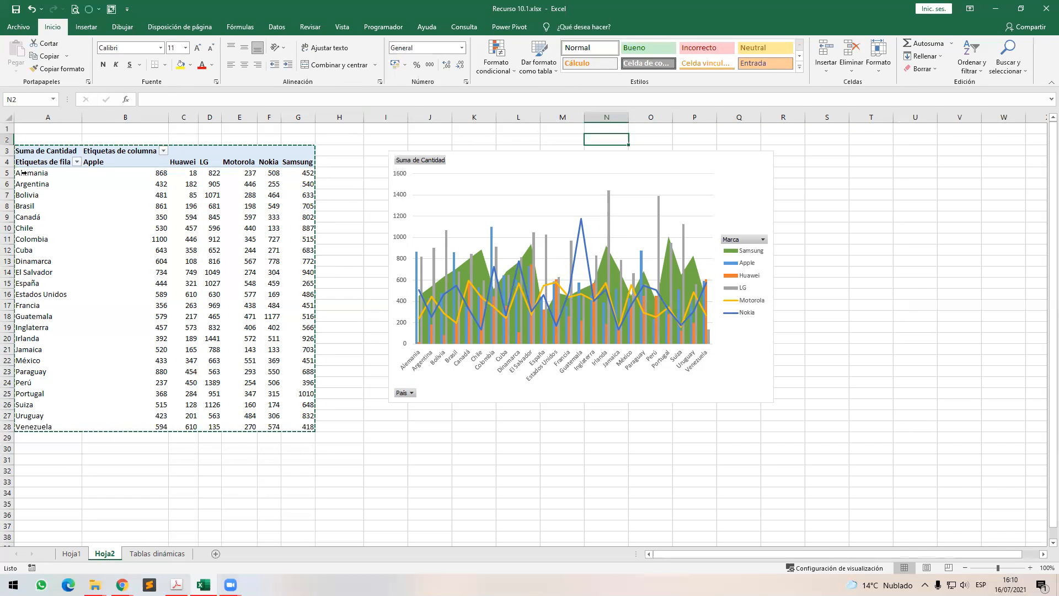
Copy the whole pivot table and paste it as a linked picture (Imagen vinculada).
left_click(834, 196)
left_click(703, 159)
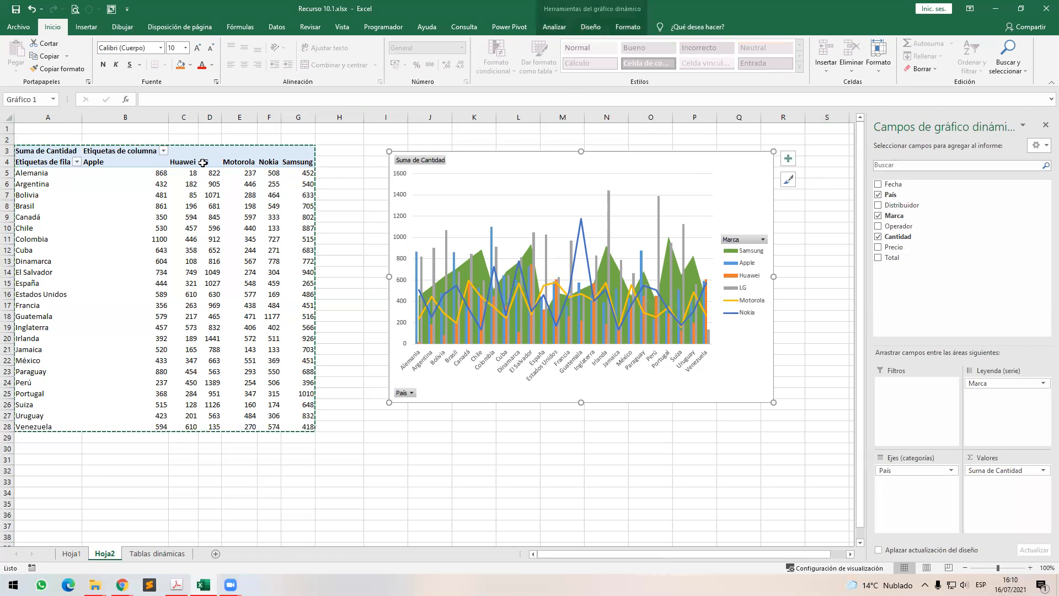
left_click(210, 161)
left_click(39, 148)
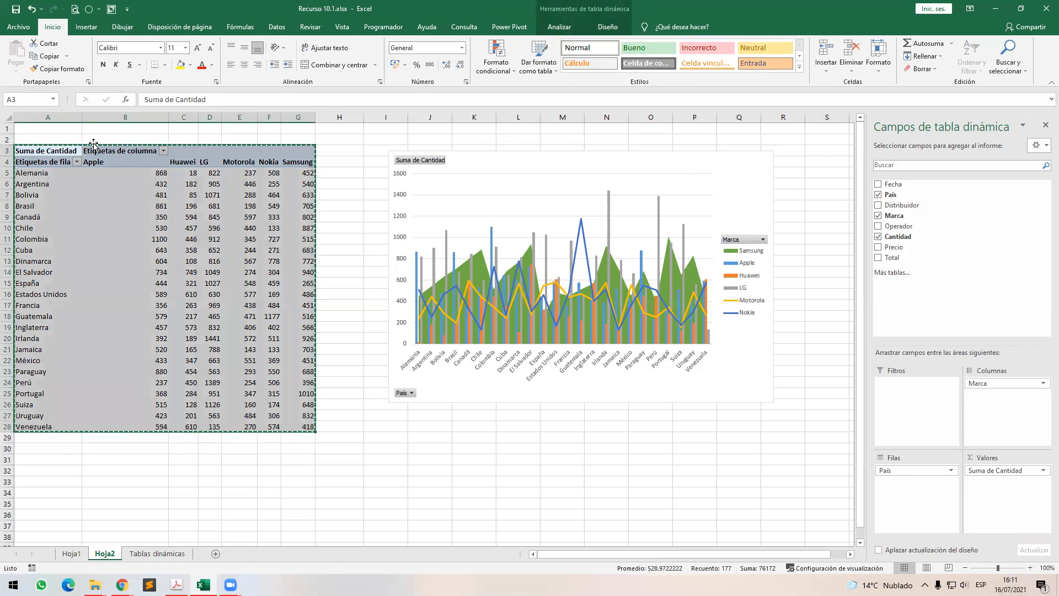
key("ctrl+c")
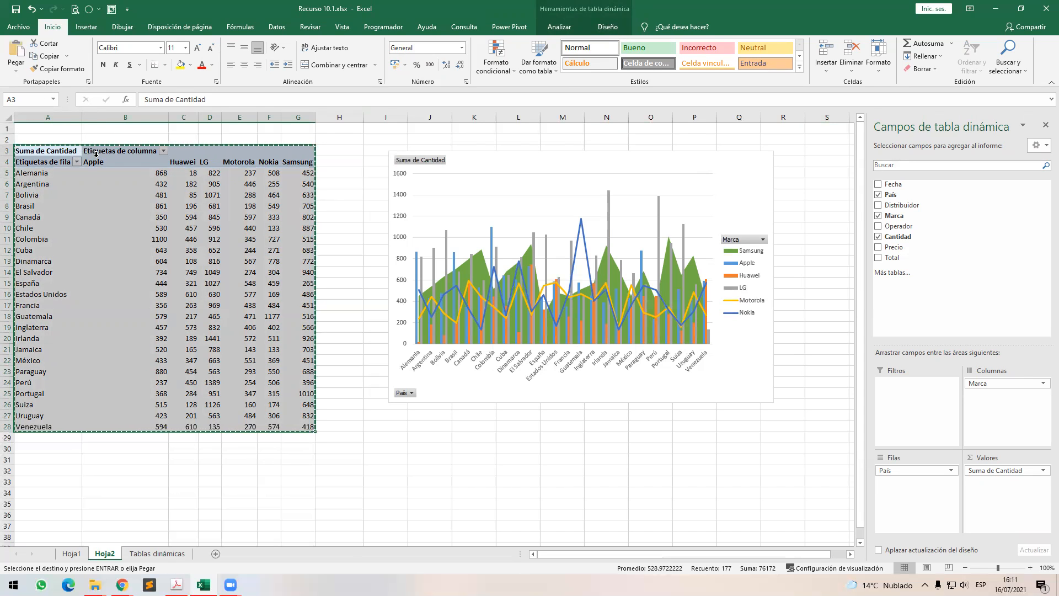
left_click(18, 70)
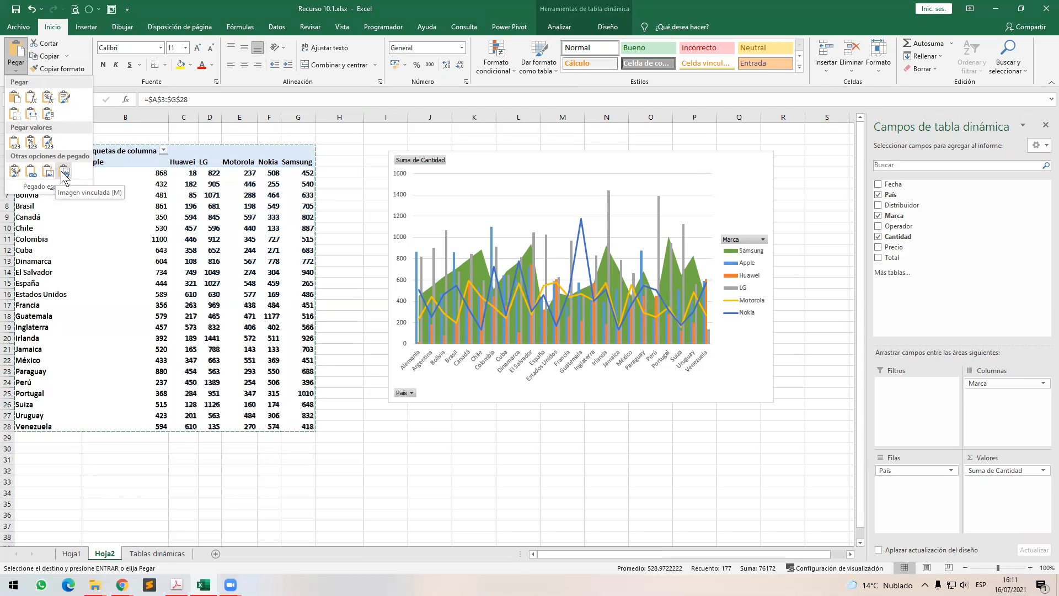
left_click(64, 173)
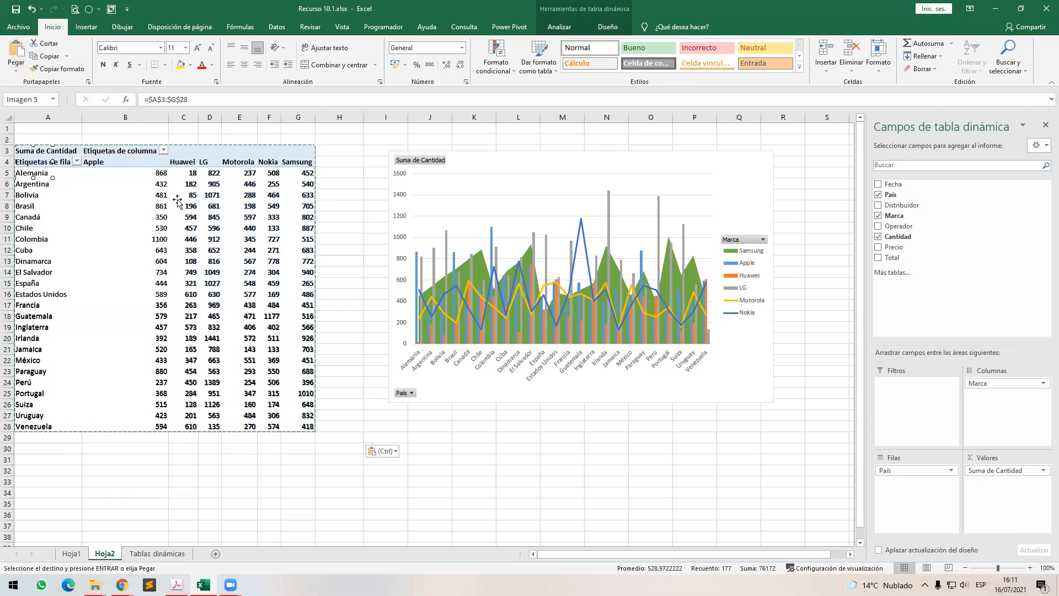
Move the linked picture to the blank cells beyond the pivot chart and resize it to about 11.83 cm high by 12.42 cm wide.
left_click_drag(207, 193, 633, 210)
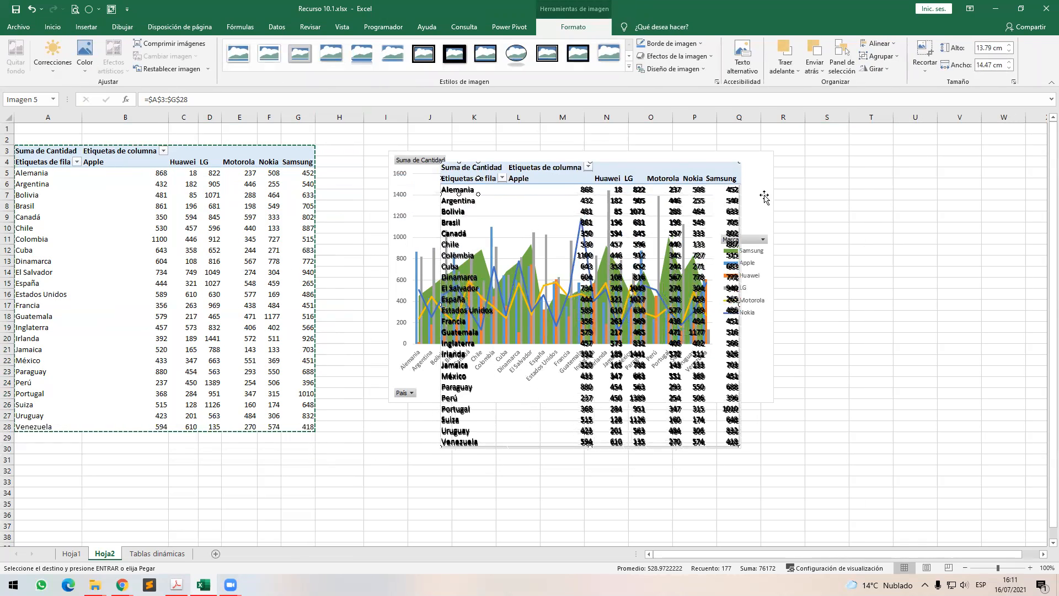
left_click_drag(732, 169, 569, 325)
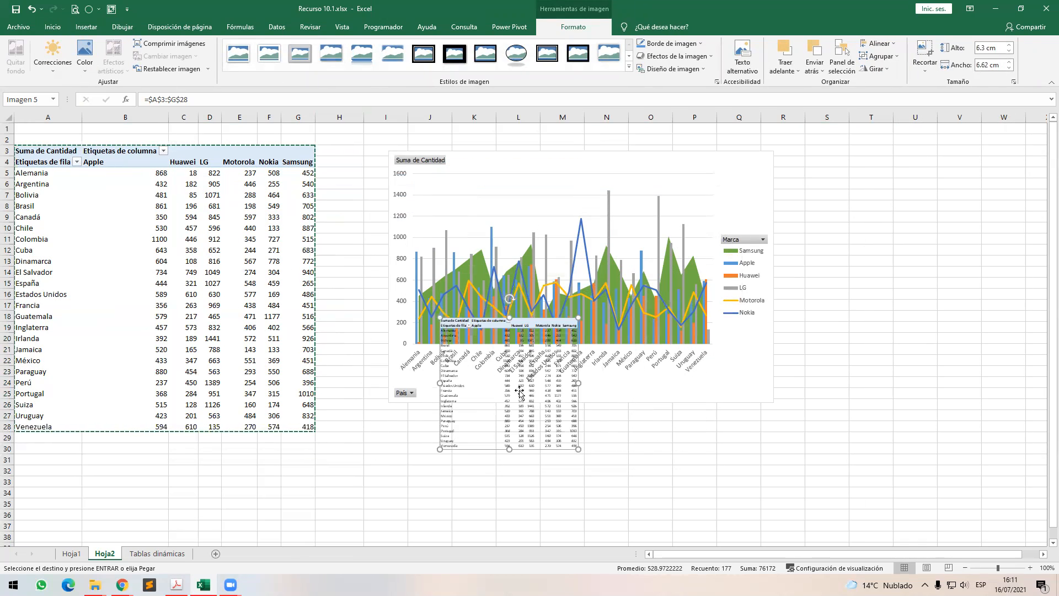
left_click_drag(576, 385, 930, 215)
left_click_drag(926, 279, 957, 395)
mouse_move(883, 158)
left_mouse_down()
mouse_move(750, 310)
mouse_move(818, 254)
mouse_move(875, 158)
left_mouse_up()
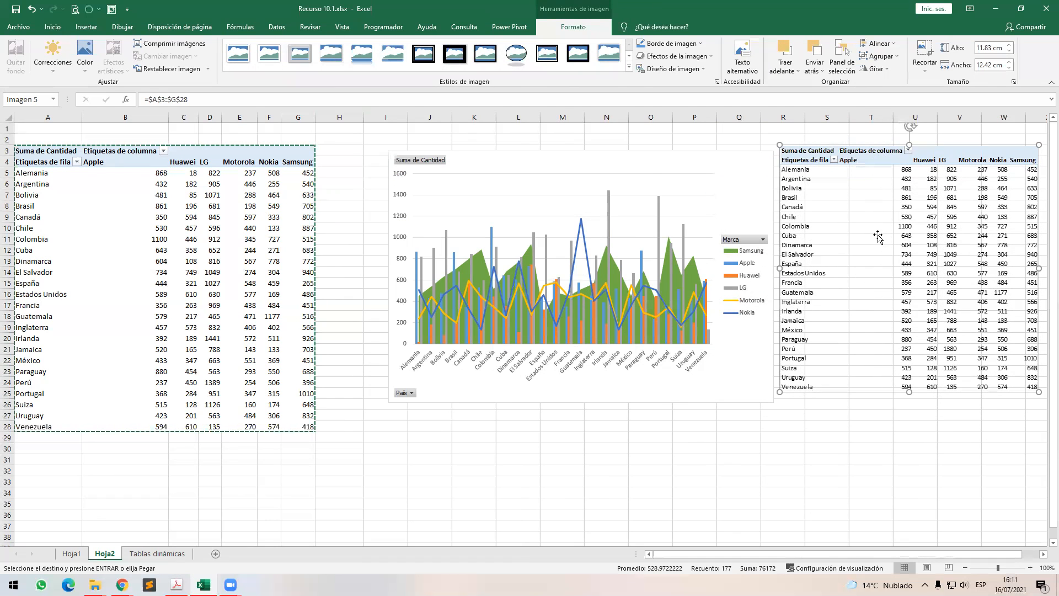
Filter the pivot table's row labels to exclude Alemania and Argentina, and deselect the table.
left_click(77, 162)
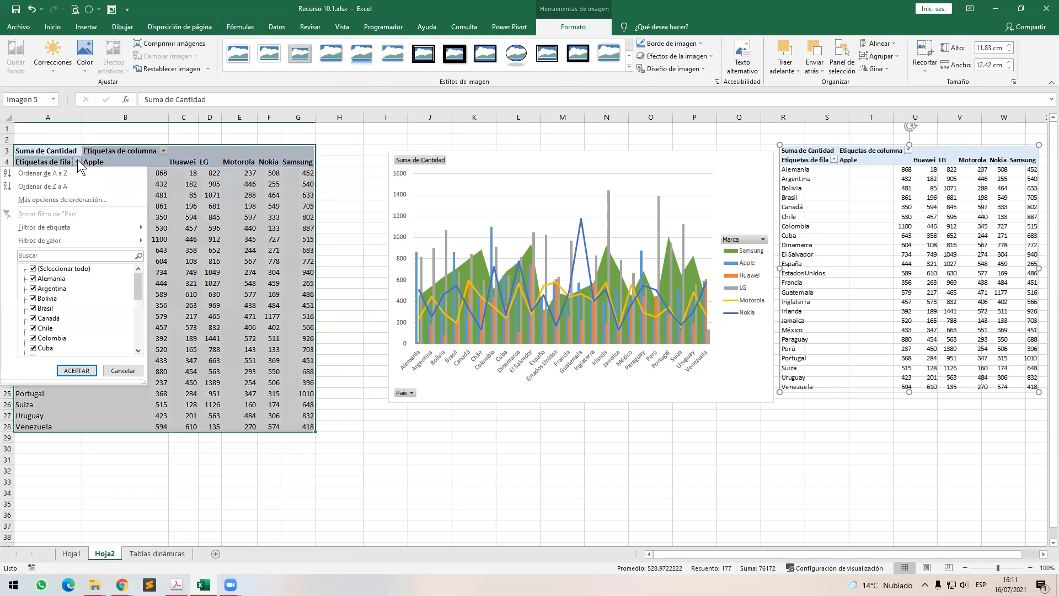
left_click(44, 279)
left_click(40, 289)
left_click(76, 370)
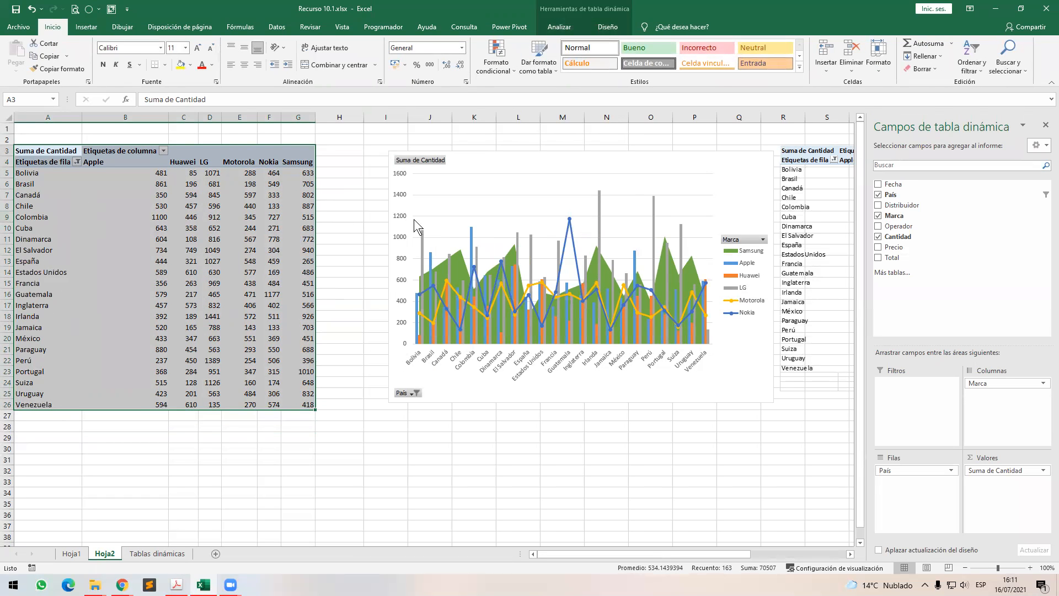
left_click(376, 217)
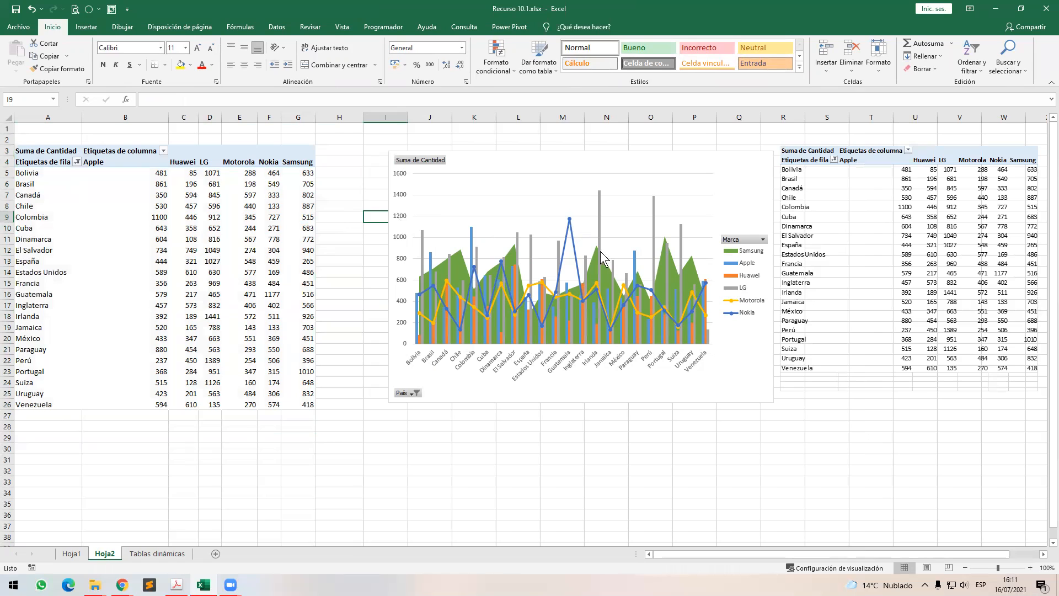